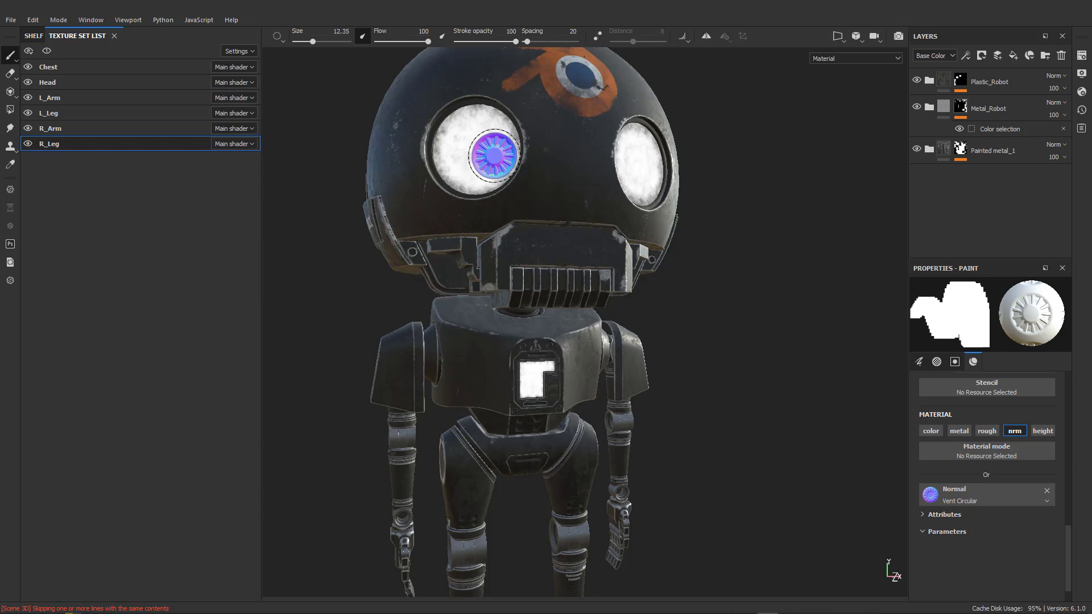
# Step: Examine the textured robot's head and body from several angles
pyautogui.scroll(-5, 529, 249)
pyautogui.keyDown('alt'); pyautogui.moveTo(477, 310); pyautogui.dragTo(631, 341); pyautogui.keyUp('alt')
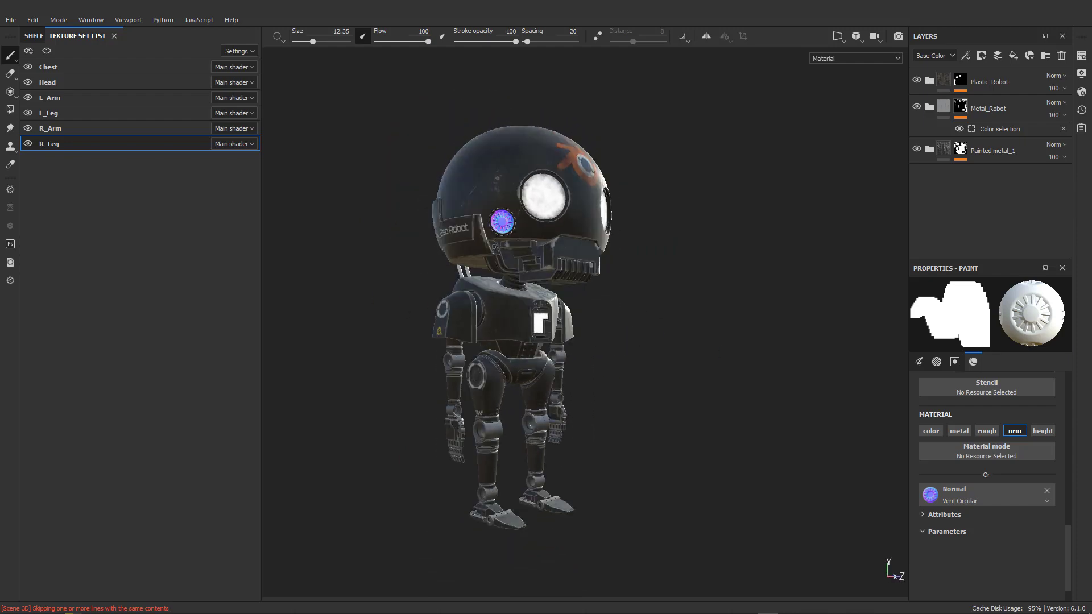
pyautogui.scroll(5, 581, 260)
pyautogui.keyDown('alt'); pyautogui.moveTo(580, 260); pyautogui.dragTo(464, 262); pyautogui.keyUp('alt')
pyautogui.scroll(-4, 534, 282)
pyautogui.keyDown('alt'); pyautogui.moveTo(535, 345); pyautogui.dragTo(521, 272, button='middle'); pyautogui.keyUp('alt')
pyautogui.keyDown('alt'); pyautogui.moveTo(522, 299); pyautogui.dragTo(480, 285); pyautogui.keyUp('alt')
pyautogui.scroll(2, 560, 200)
pyautogui.scroll(1, 561, 199)
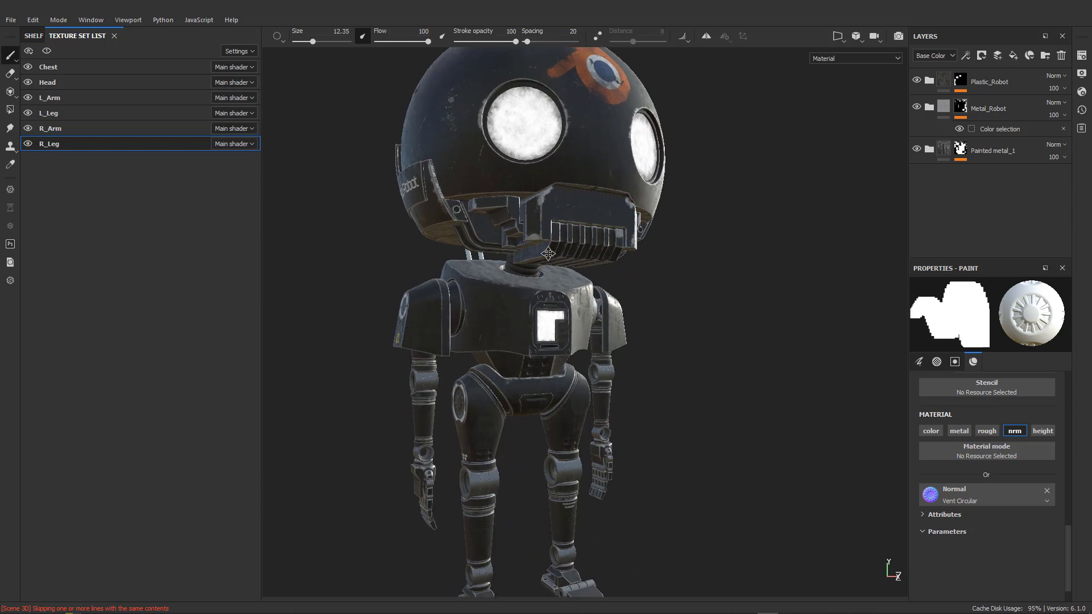
pyautogui.keyDown('alt'); pyautogui.moveTo(561, 199); pyautogui.dragTo(536, 293, button='middle'); pyautogui.keyUp('alt')
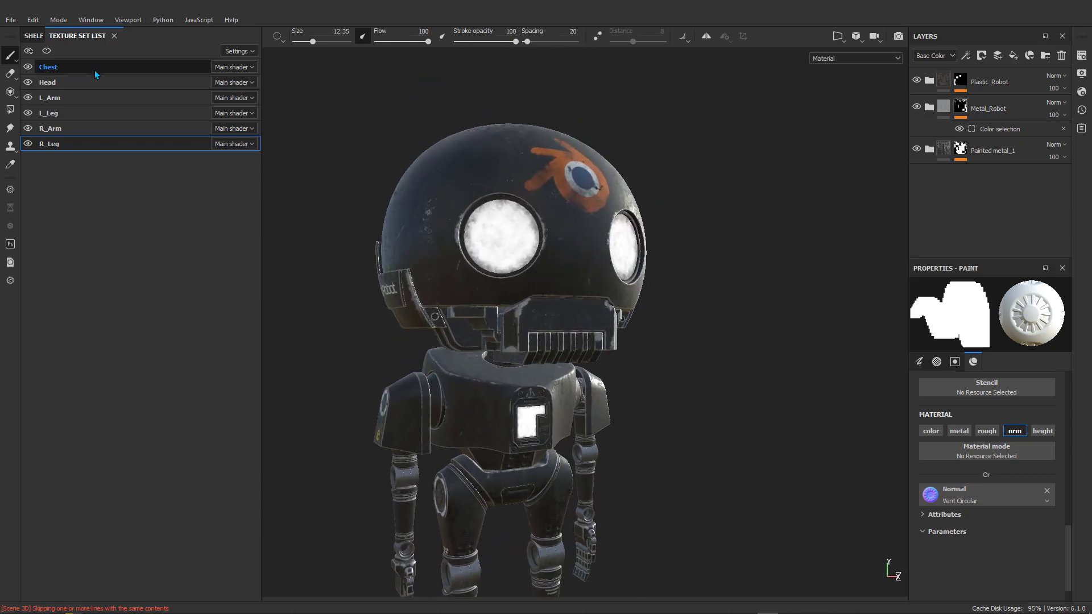
# Step: Select the Head texture set and review its channels, mesh maps and available texture sizes in the texture set settings
pyautogui.click(67, 87)
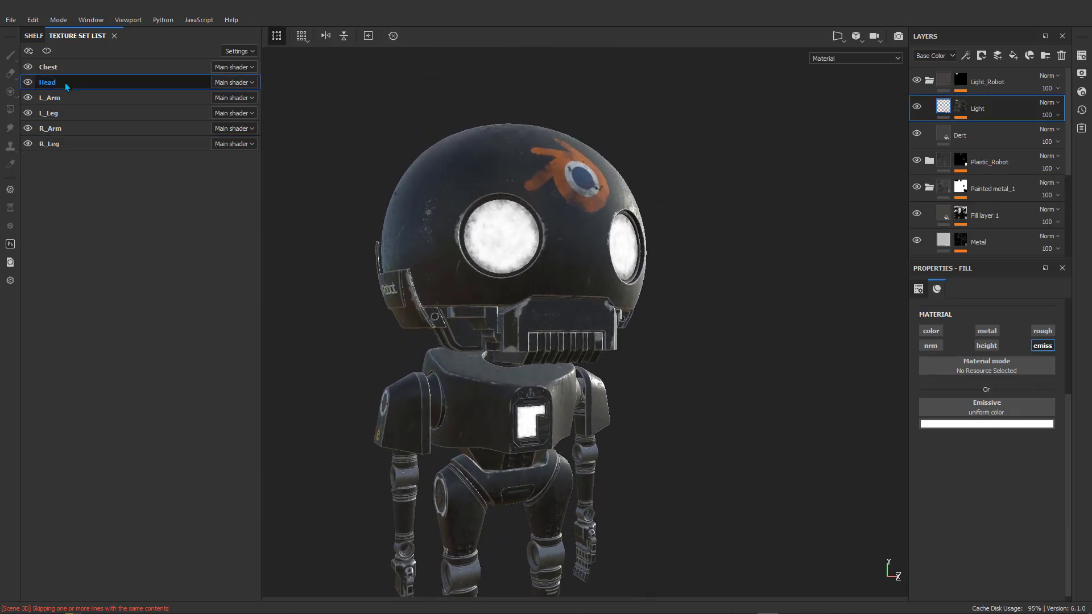
pyautogui.click(1082, 55)
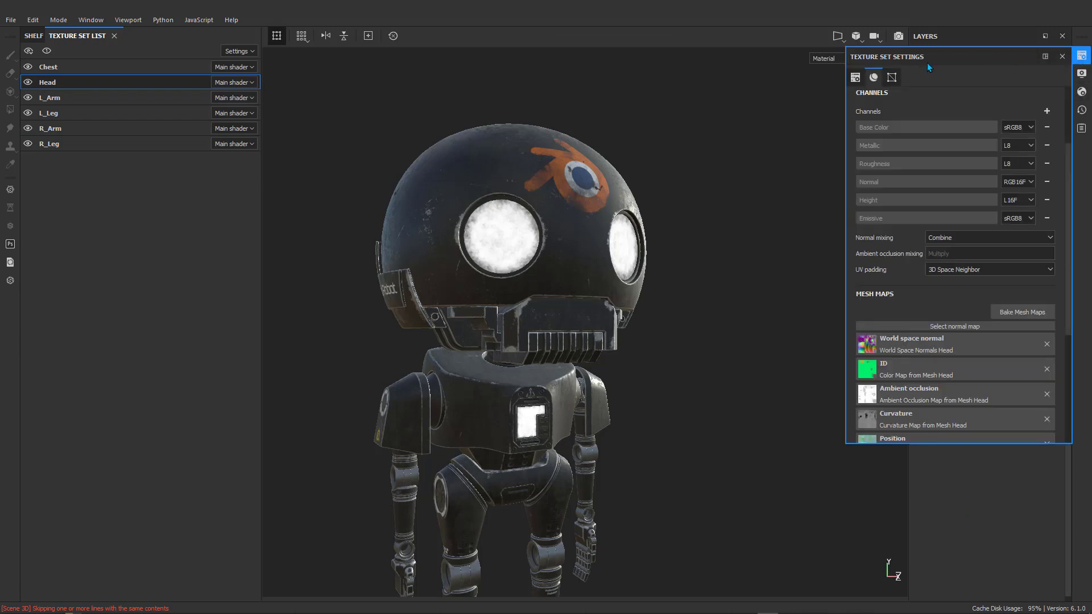
pyautogui.moveTo(970, 57); pyautogui.dragTo(715, 155)
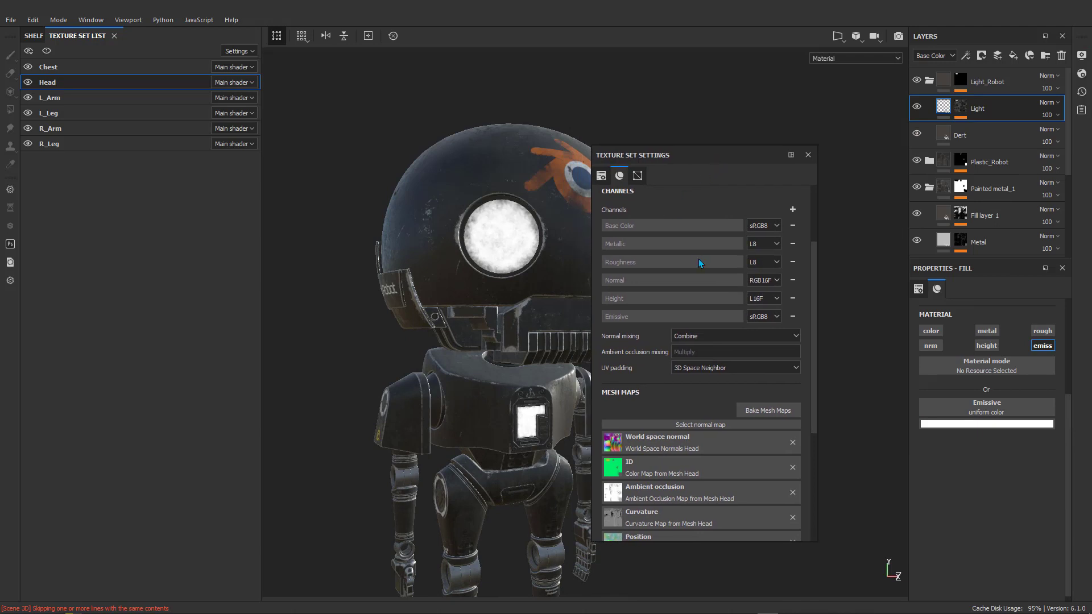
pyautogui.scroll(-3, 691, 278)
pyautogui.scroll(5, 691, 278)
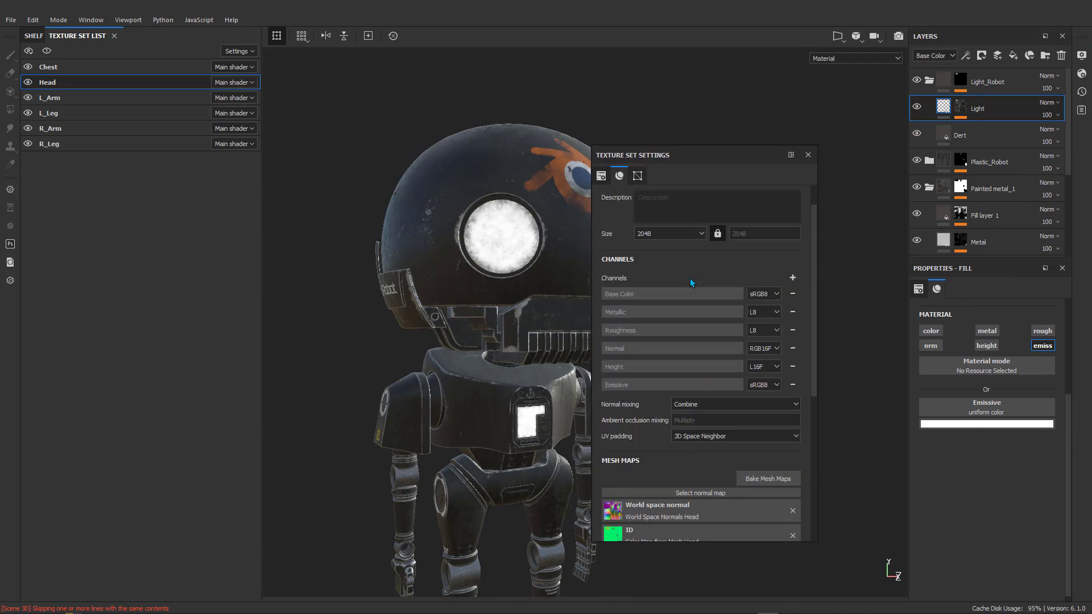
pyautogui.scroll(1, 690, 279)
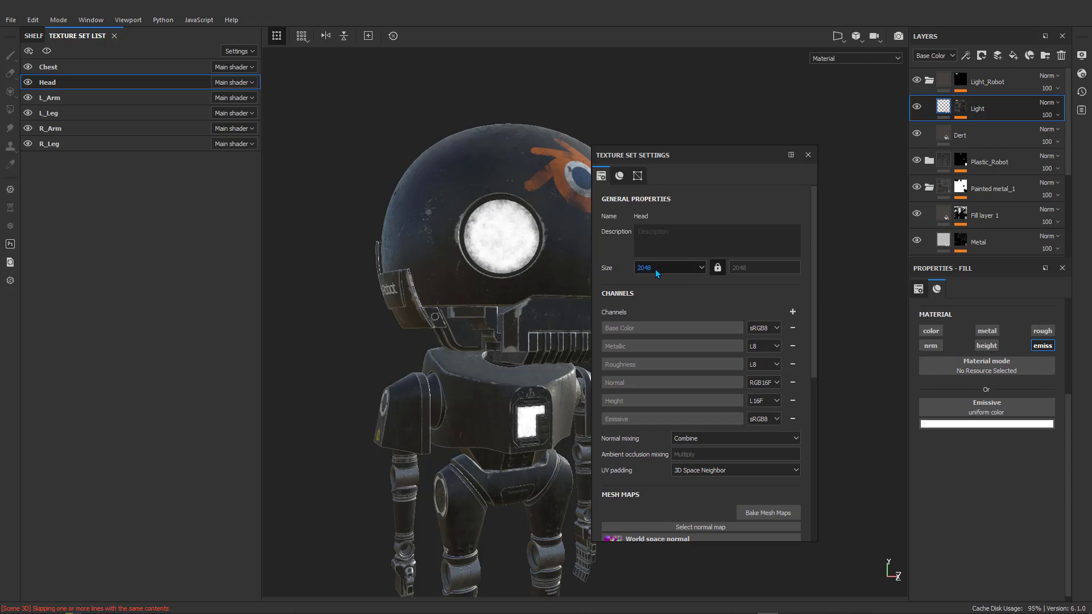
pyautogui.click(683, 273)
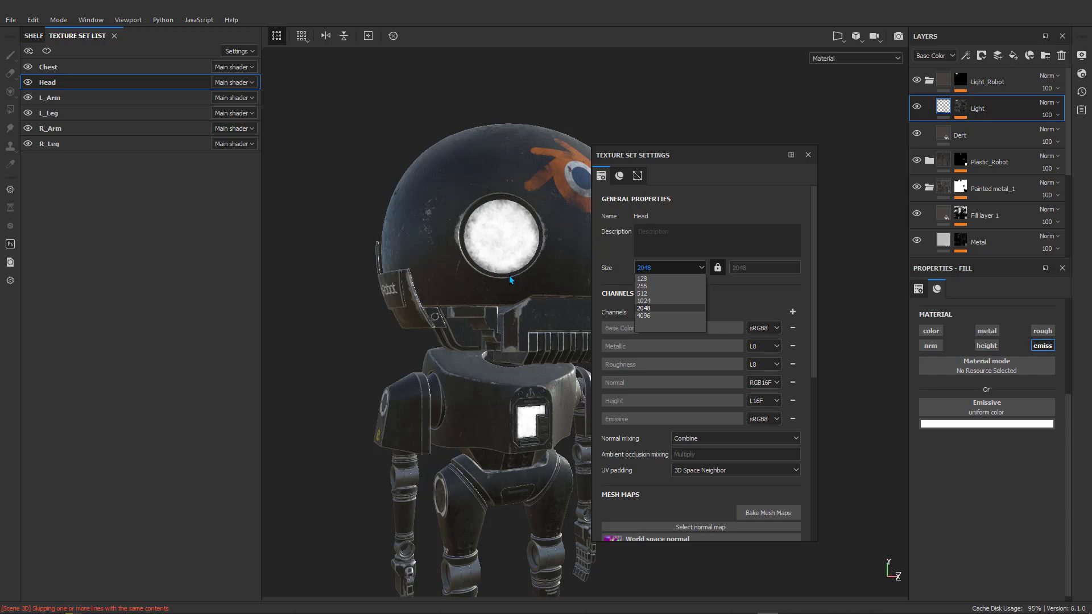
pyautogui.click(812, 160)
pyautogui.click(810, 156)
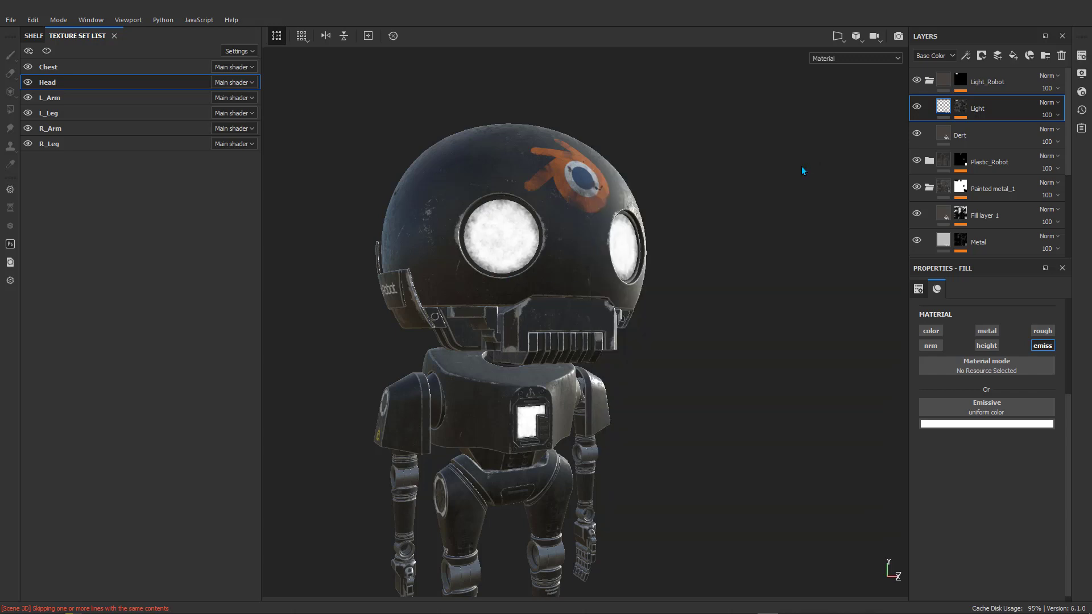
# Step: Save the project and collapse the Light_Robot and Painted metal_1 folders in the Head layer stack
pyautogui.click(11, 20)
pyautogui.click(23, 121)
pyautogui.click(929, 82)
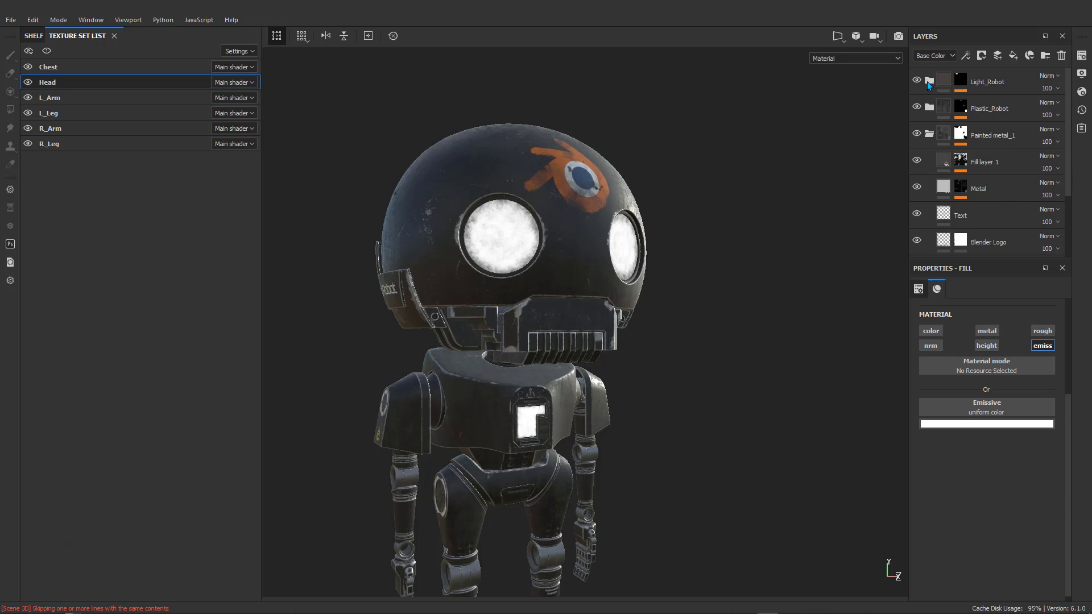
pyautogui.click(929, 136)
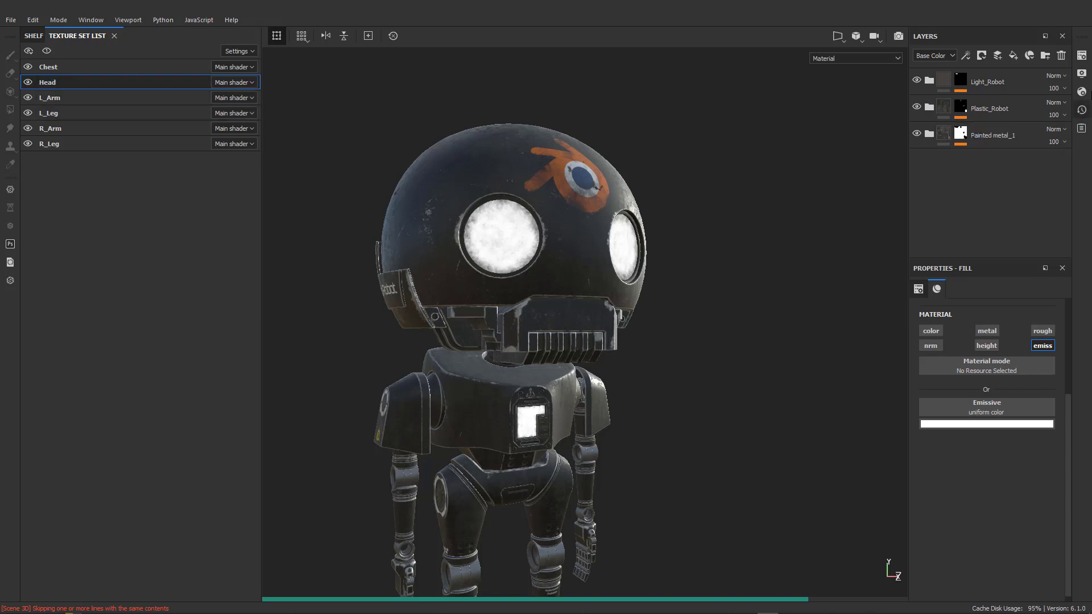
# Step: Set the Head texture set's size to 4096
pyautogui.click(1082, 56)
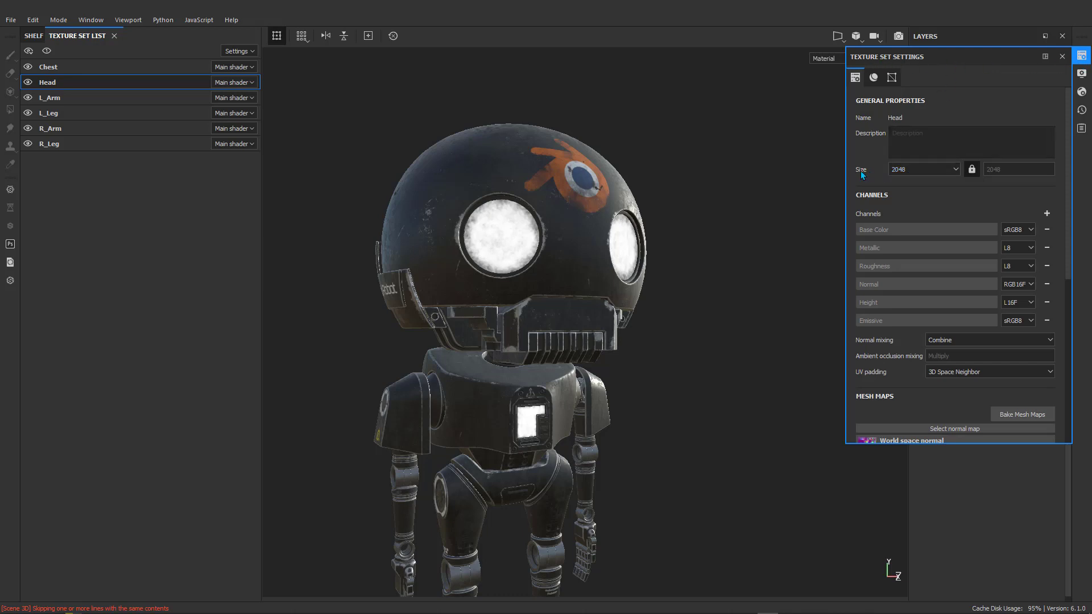
pyautogui.click(932, 170)
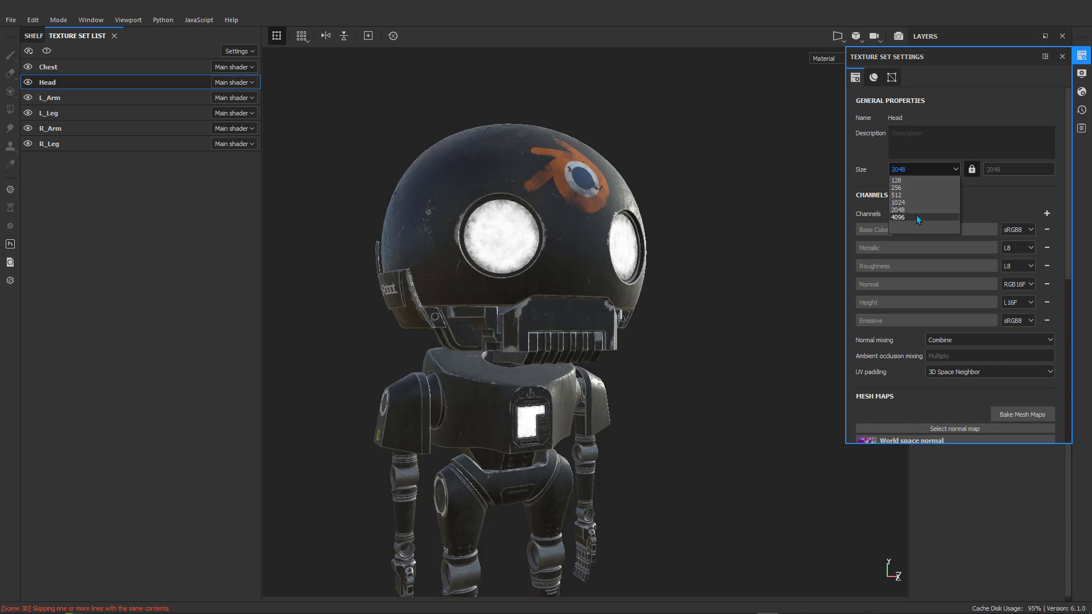
pyautogui.click(885, 217)
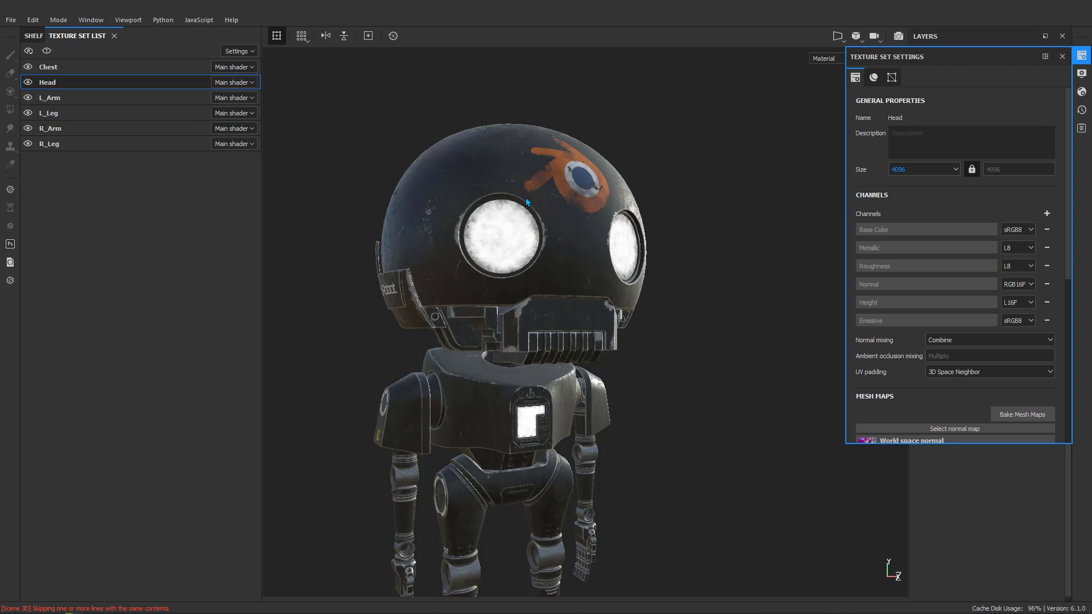
# Step: Inspect the head's texture detail up close around the logo, eyes, jaw and side panels
pyautogui.scroll(8, 543, 175)
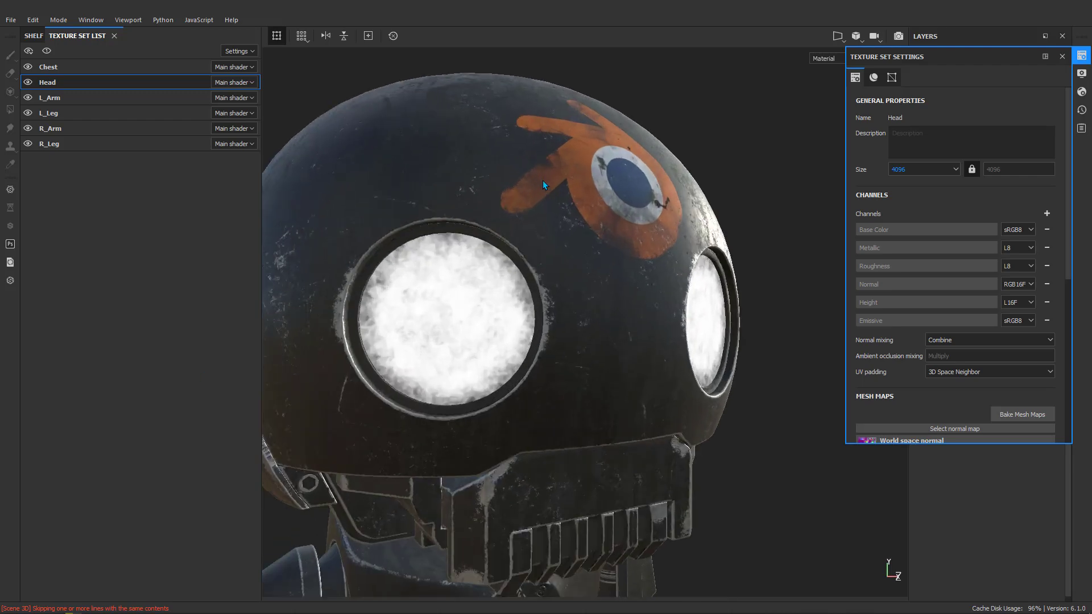
pyautogui.scroll(6, 556, 213)
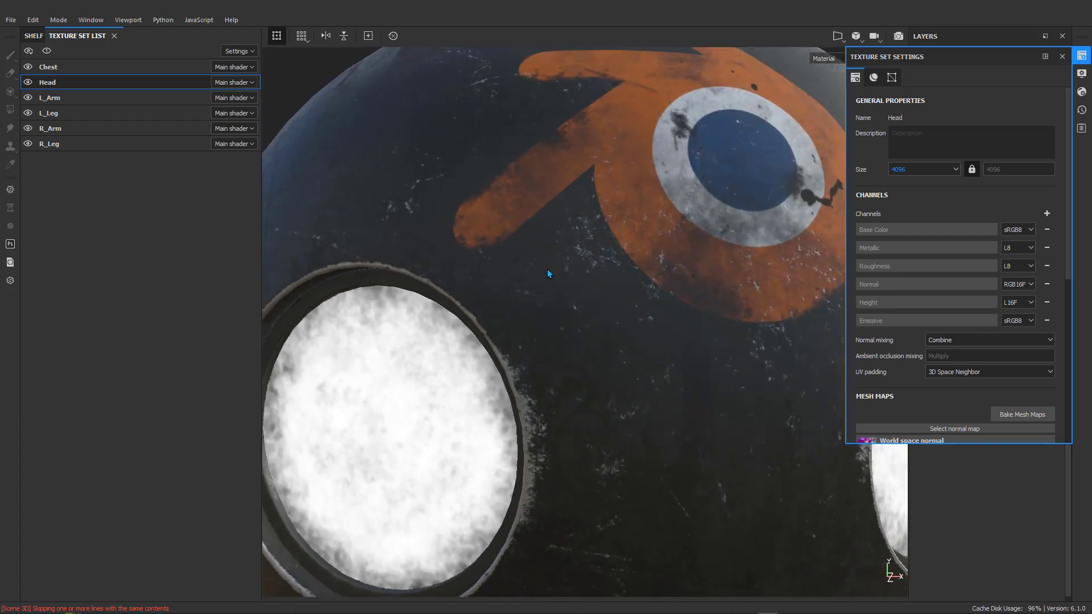
pyautogui.scroll(-6, 547, 269)
pyautogui.keyDown('alt'); pyautogui.moveTo(548, 264); pyautogui.dragTo(639, 271); pyautogui.keyUp('alt')
pyautogui.scroll(8, 670, 271)
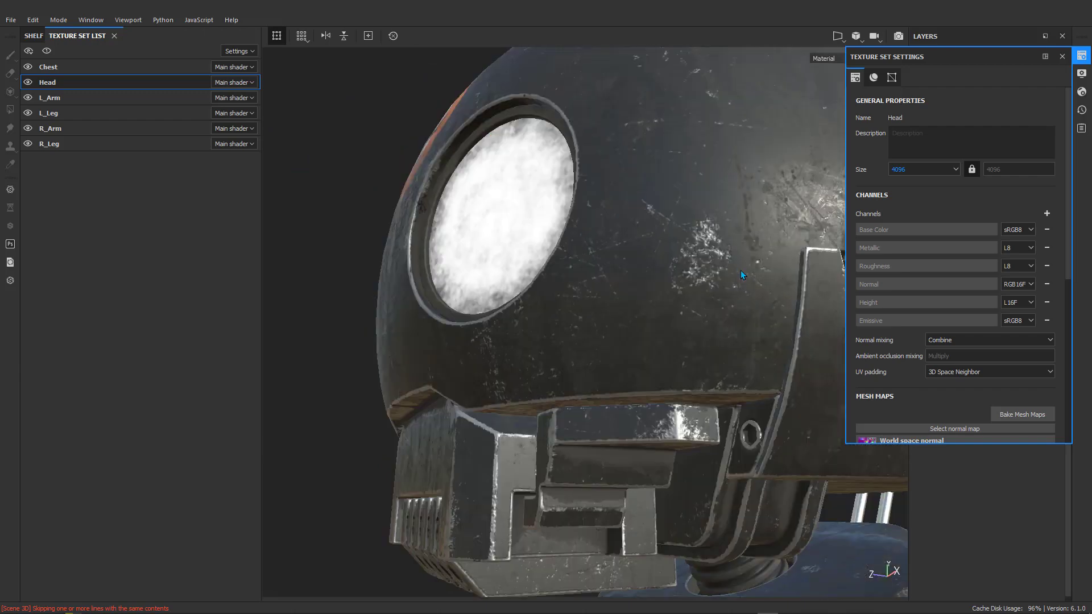
pyautogui.scroll(-3, 671, 281)
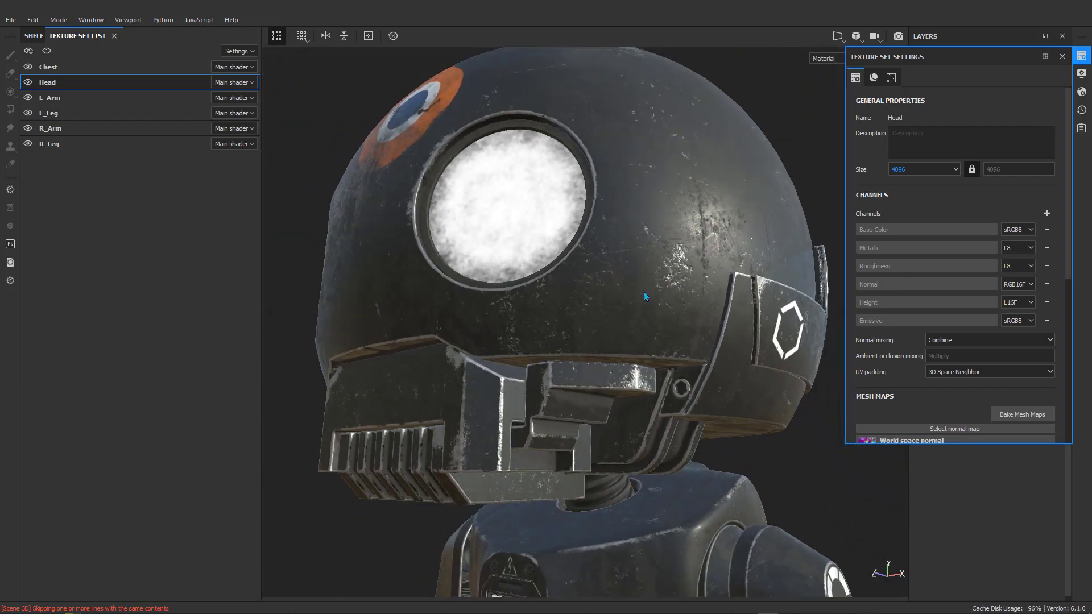
pyautogui.keyDown('alt'); pyautogui.moveTo(472, 396); pyautogui.dragTo(569, 349, button='middle'); pyautogui.keyUp('alt')
pyautogui.scroll(3, 568, 351)
pyautogui.keyDown('alt'); pyautogui.moveTo(570, 357); pyautogui.dragTo(586, 339); pyautogui.keyUp('alt')
pyautogui.scroll(3, 586, 337)
pyautogui.scroll(-2, 585, 335)
pyautogui.scroll(-8, 585, 333)
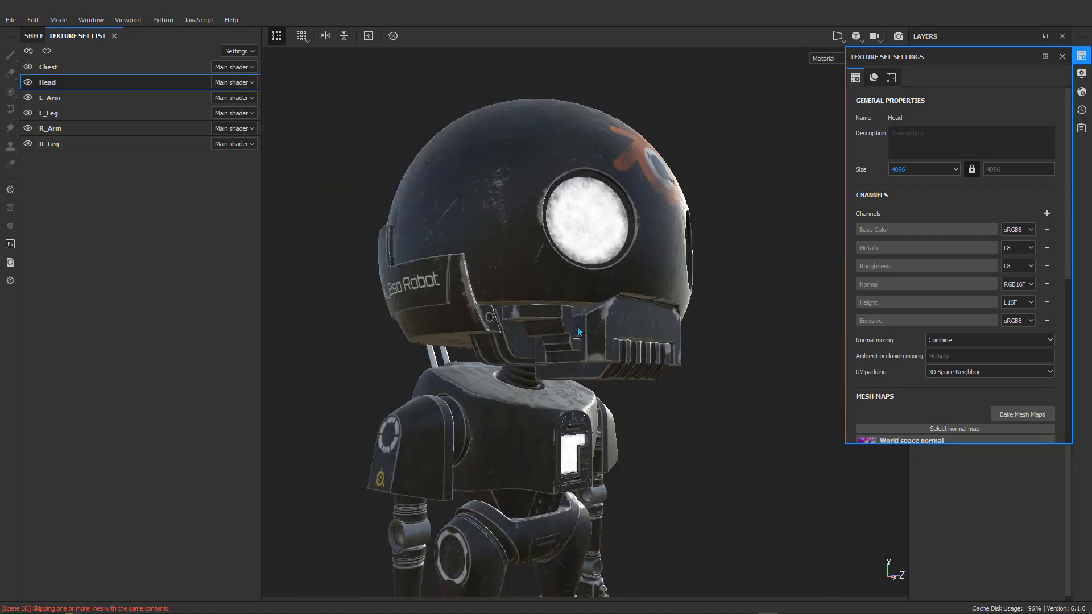
pyautogui.keyDown('alt'); pyautogui.moveTo(584, 324); pyautogui.dragTo(603, 265, button='middle'); pyautogui.keyUp('alt')
pyautogui.keyDown('alt'); pyautogui.moveTo(604, 268); pyautogui.dragTo(526, 291); pyautogui.keyUp('alt')
pyautogui.scroll(3, 586, 251)
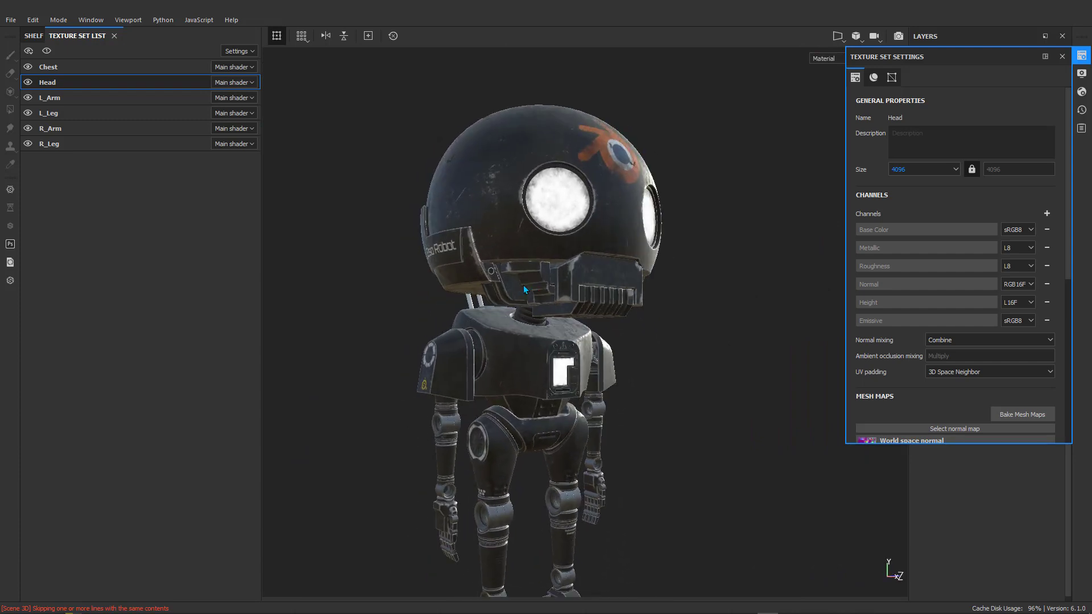
# Step: Select the Chest texture set and isolate it by hiding Head, L_Arm, L_Leg, R_Arm and R_Leg
pyautogui.click(28, 83)
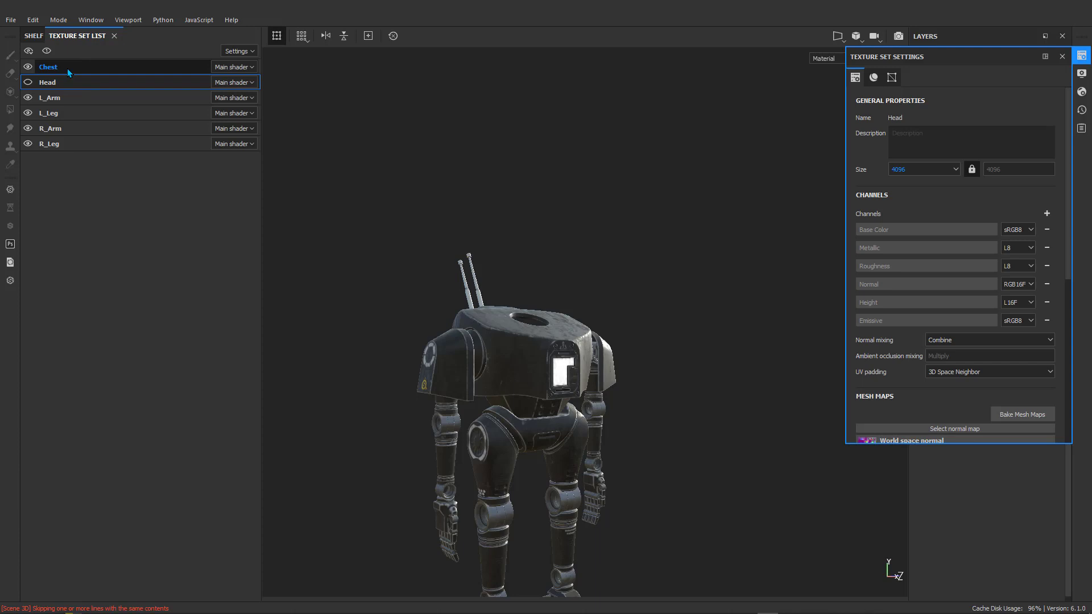
pyautogui.click(67, 68)
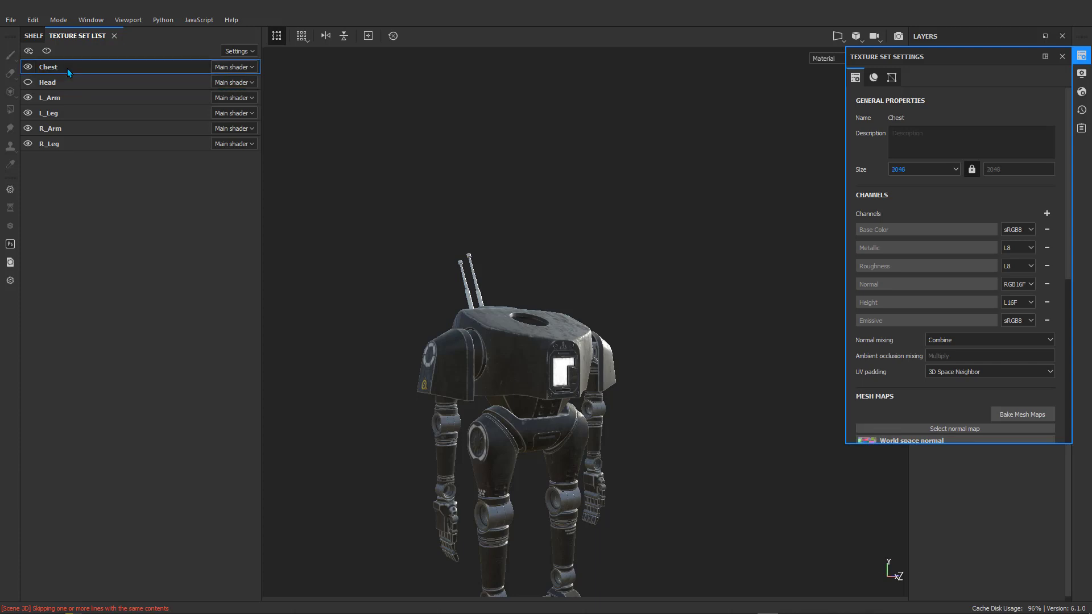
pyautogui.click(27, 97)
pyautogui.click(26, 112)
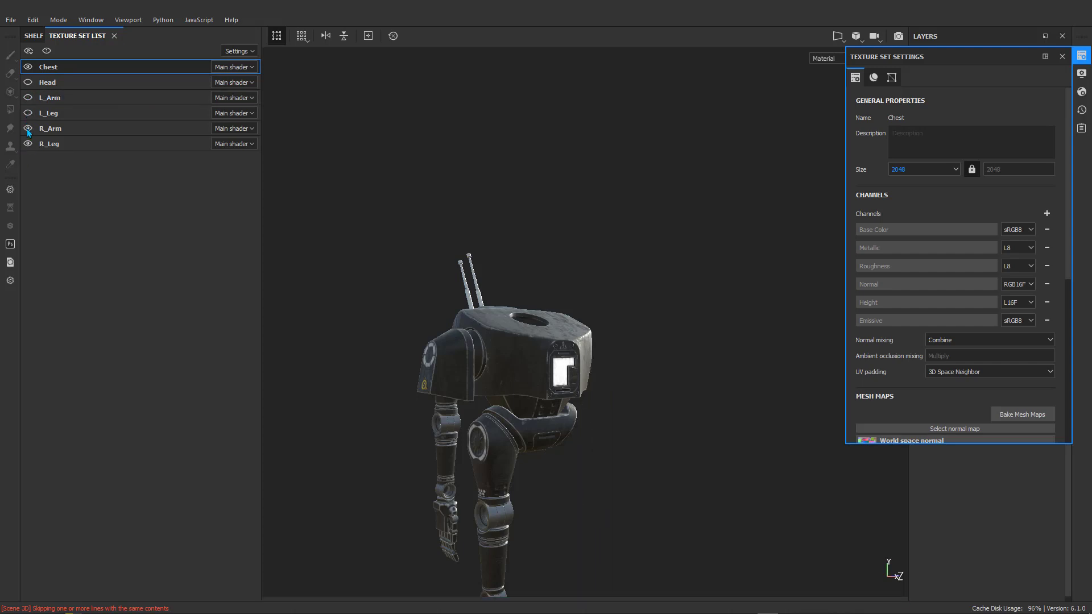
pyautogui.click(27, 128)
pyautogui.click(27, 143)
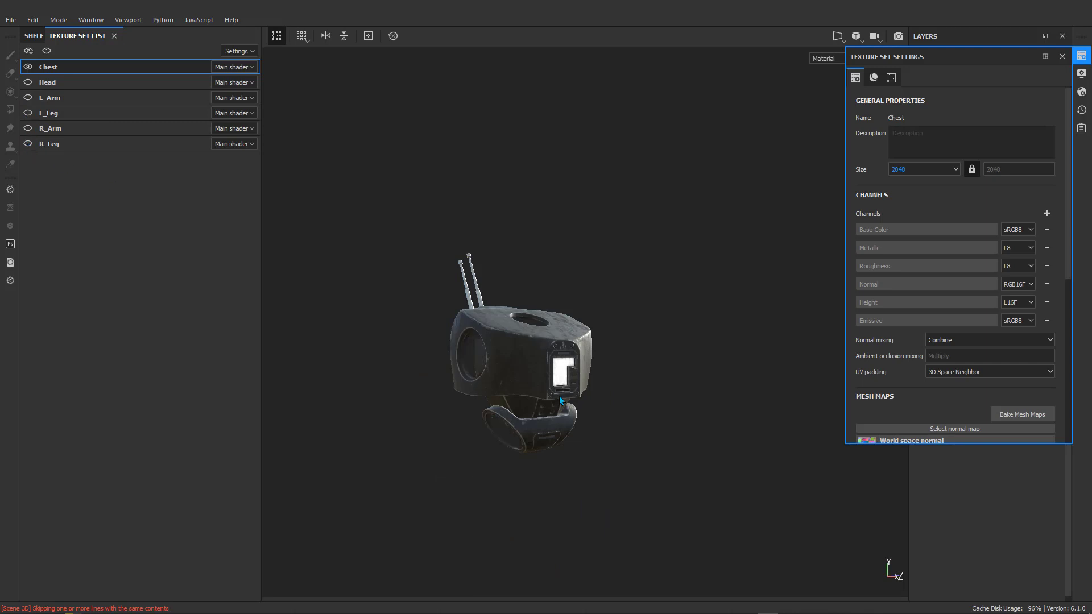
# Step: Inspect the isolated chest's back, antennas, top and front panel
pyautogui.scroll(4, 515, 363)
pyautogui.keyDown('alt'); pyautogui.moveTo(637, 327); pyautogui.dragTo(808, 317); pyautogui.keyUp('alt')
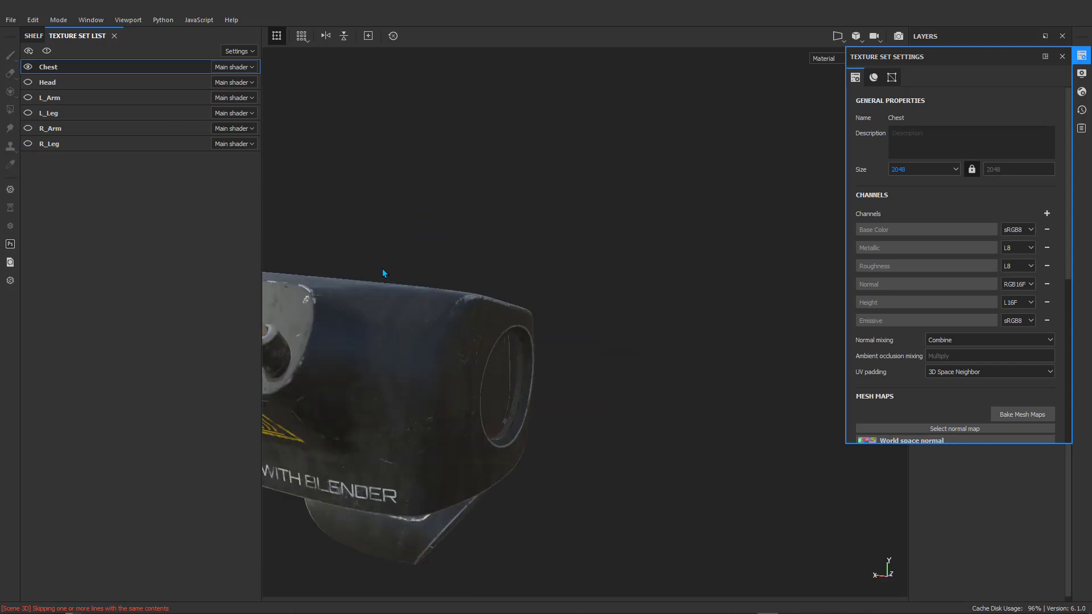
pyautogui.keyDown('alt'); pyautogui.moveTo(383, 273); pyautogui.dragTo(668, 330, button='middle'); pyautogui.keyUp('alt')
pyautogui.keyDown('alt'); pyautogui.moveTo(667, 330); pyautogui.dragTo(556, 172); pyautogui.keyUp('alt')
pyautogui.keyDown('alt'); pyautogui.moveTo(557, 172); pyautogui.dragTo(578, 302, button='right'); pyautogui.keyUp('alt')
pyautogui.scroll(-4, 577, 301)
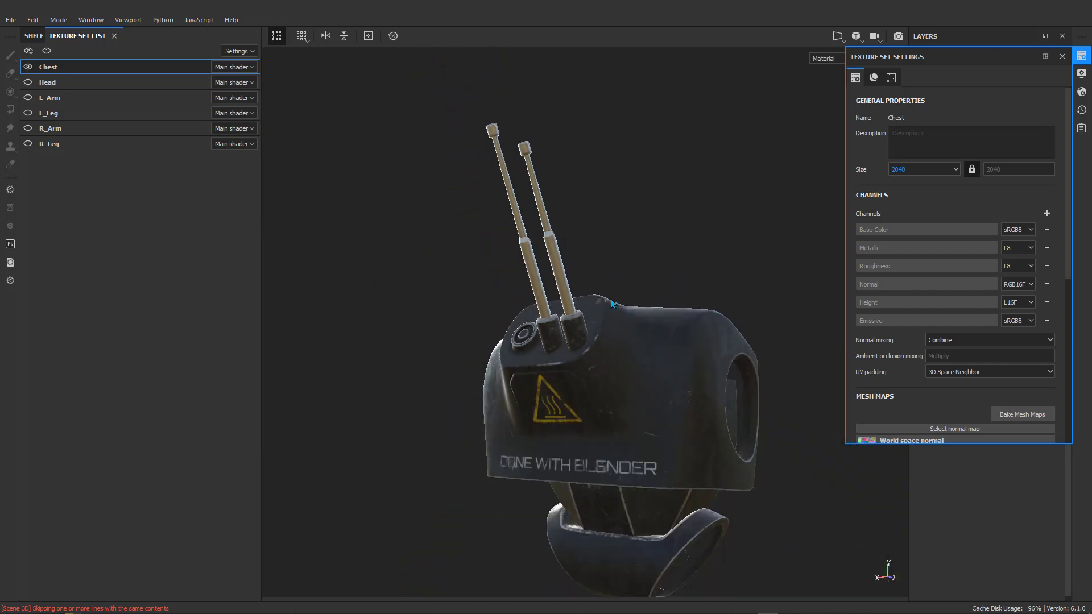
pyautogui.keyDown('alt'); pyautogui.moveTo(577, 302); pyautogui.dragTo(438, 301); pyautogui.keyUp('alt')
pyautogui.keyDown('alt'); pyautogui.moveTo(573, 248); pyautogui.dragTo(502, 220, button='middle'); pyautogui.keyUp('alt')
pyautogui.scroll(-2, 565, 284)
pyautogui.keyDown('alt'); pyautogui.moveTo(565, 285); pyautogui.dragTo(478, 305); pyautogui.keyUp('alt')
pyautogui.scroll(3, 478, 308)
pyautogui.keyDown('alt'); pyautogui.moveTo(477, 308); pyautogui.dragTo(496, 290, button='middle'); pyautogui.keyUp('alt')
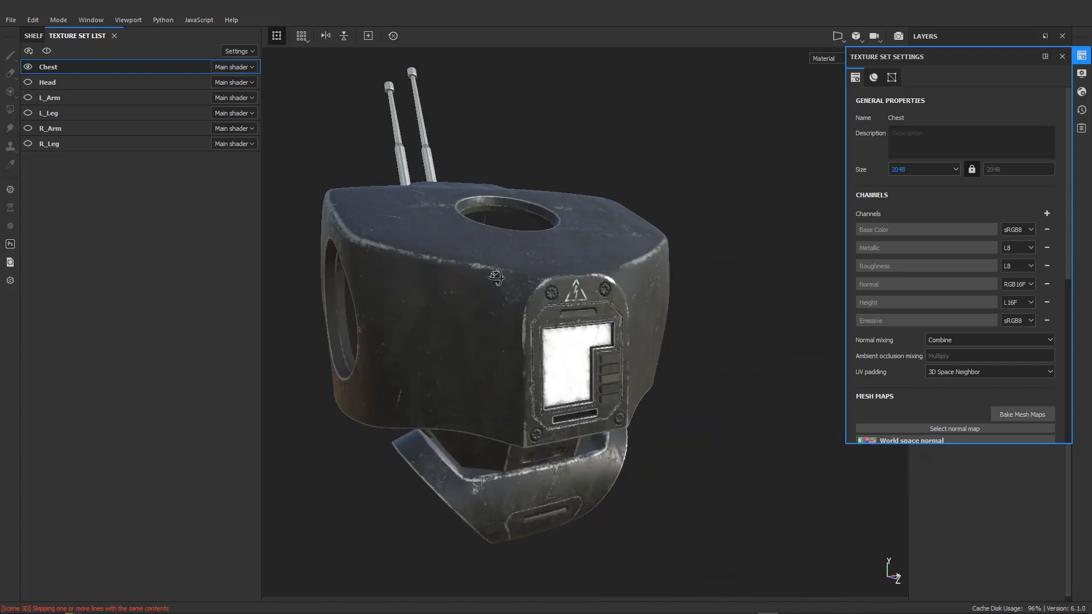
# Step: Set the Chest texture set's size to 4096
pyautogui.keyDown('alt'); pyautogui.moveTo(496, 290); pyautogui.dragTo(504, 273); pyautogui.keyUp('alt')
pyautogui.keyDown('alt'); pyautogui.moveTo(674, 294); pyautogui.dragTo(691, 257, button='middle'); pyautogui.keyUp('alt')
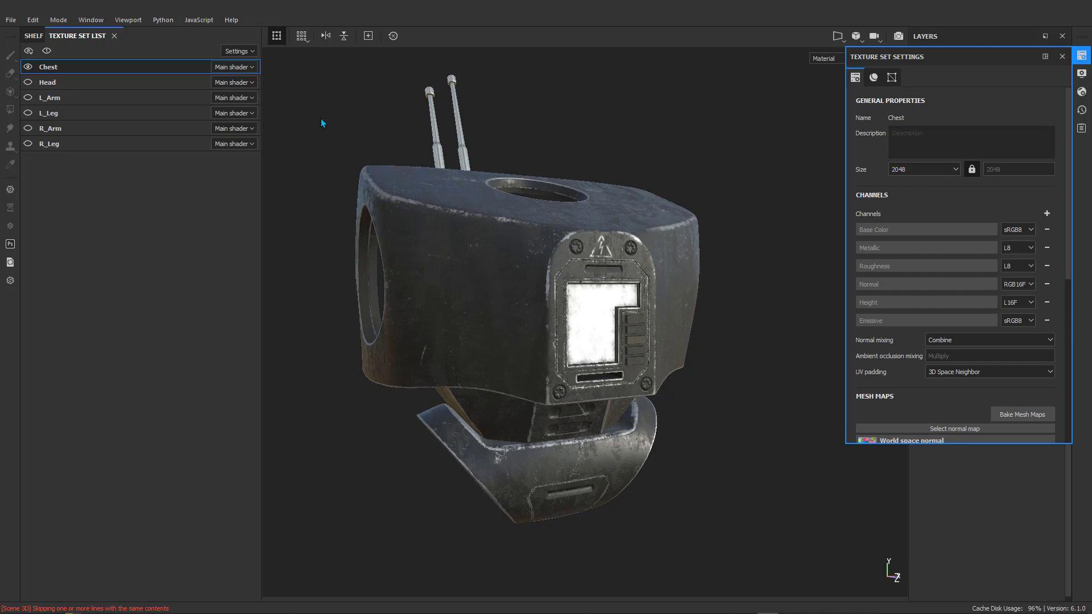
pyautogui.click(904, 170)
pyautogui.click(900, 216)
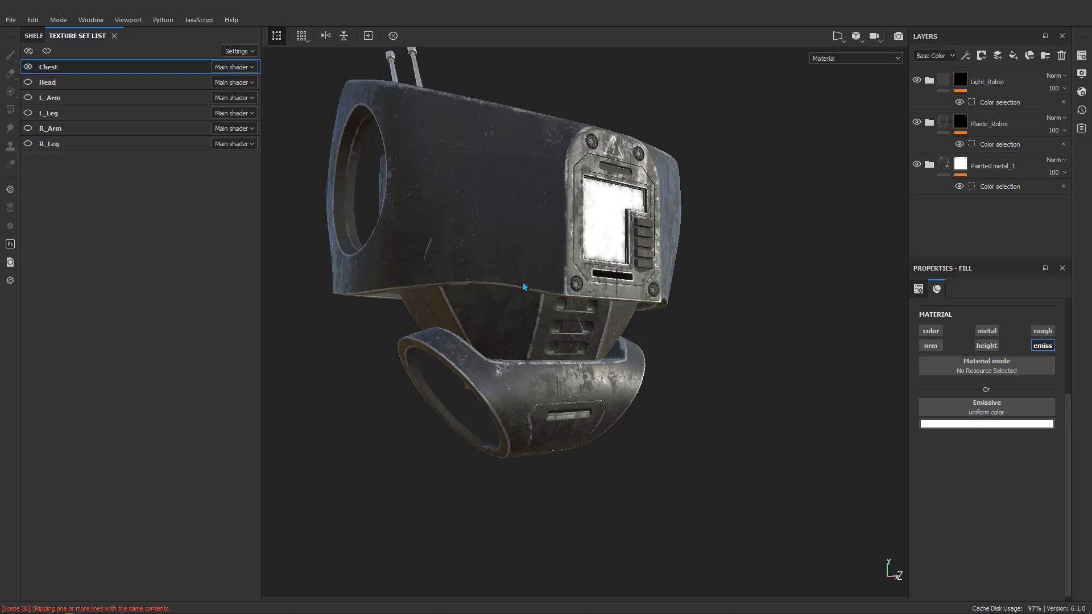
# Step: Check the chest's scratches, front panel and pelvis detail up close from several angles
pyautogui.keyDown('alt'); pyautogui.moveTo(524, 288); pyautogui.dragTo(693, 356, button='right'); pyautogui.keyUp('alt')
pyautogui.keyDown('alt'); pyautogui.moveTo(693, 356); pyautogui.dragTo(624, 303); pyautogui.keyUp('alt')
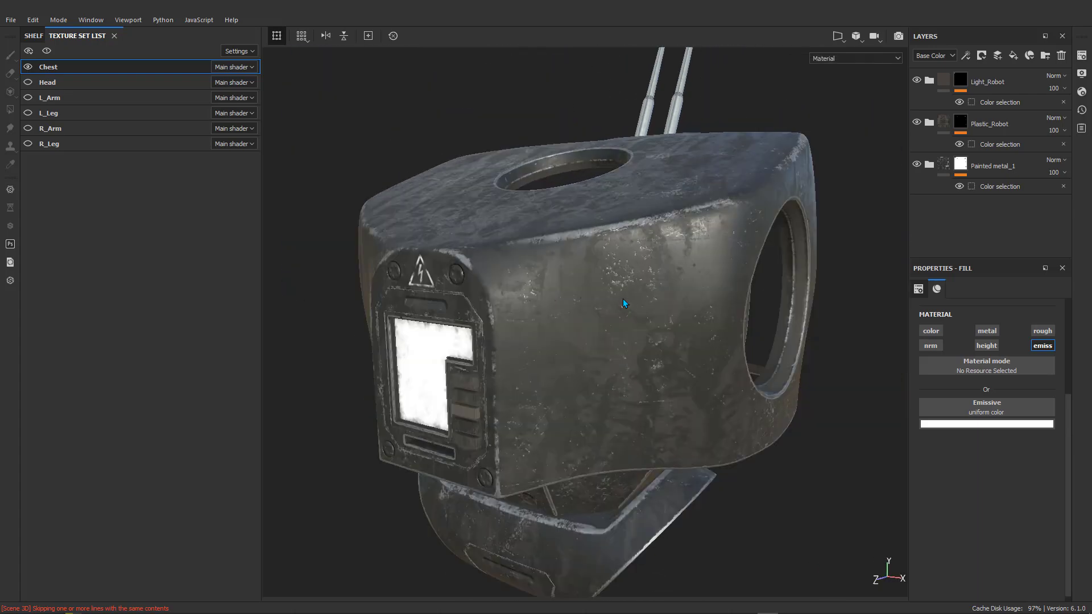
pyautogui.keyDown('alt'); pyautogui.moveTo(478, 268); pyautogui.dragTo(632, 296); pyautogui.keyUp('alt')
pyautogui.scroll(4, 623, 287)
pyautogui.keyDown('alt'); pyautogui.moveTo(623, 287); pyautogui.dragTo(608, 357, button='middle'); pyautogui.keyUp('alt')
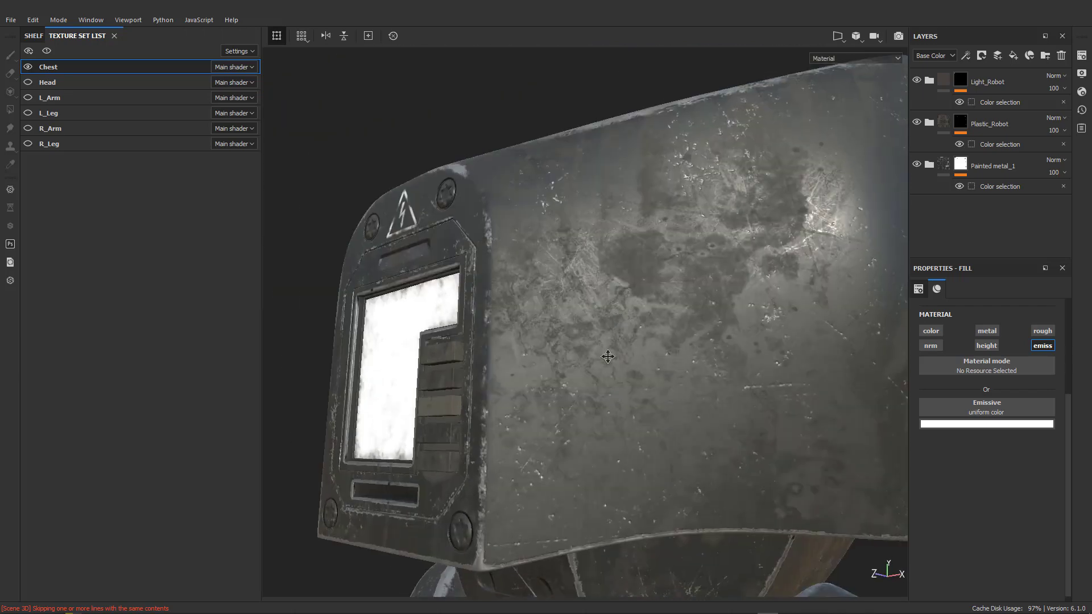
pyautogui.keyDown('alt'); pyautogui.moveTo(608, 356); pyautogui.dragTo(736, 356); pyautogui.keyUp('alt')
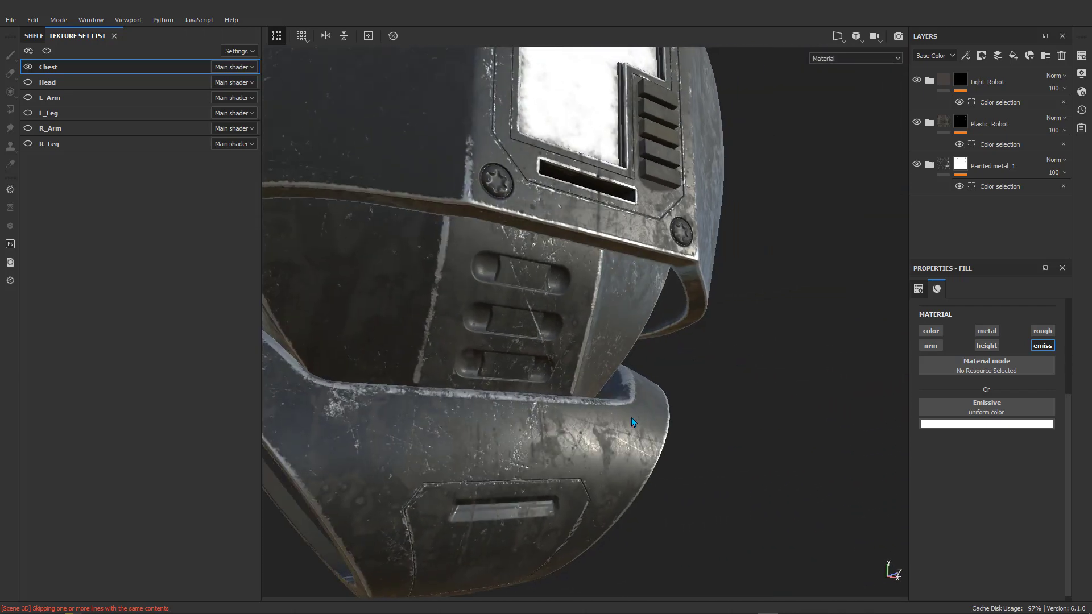
pyautogui.scroll(-7, 630, 417)
pyautogui.keyDown('alt'); pyautogui.moveTo(629, 412); pyautogui.dragTo(768, 377); pyautogui.keyUp('alt')
pyautogui.keyDown('alt'); pyautogui.moveTo(538, 294); pyautogui.dragTo(535, 340); pyautogui.keyUp('alt')
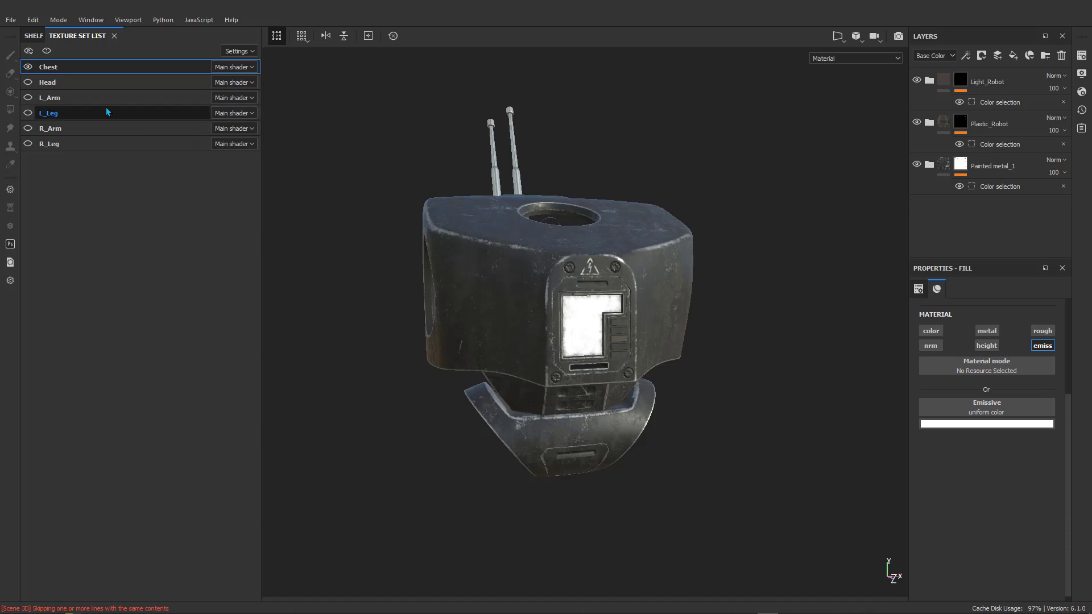
# Step: Hide the Chest texture set, show only L_Arm, and inspect the isolated left arm
pyautogui.click(28, 68)
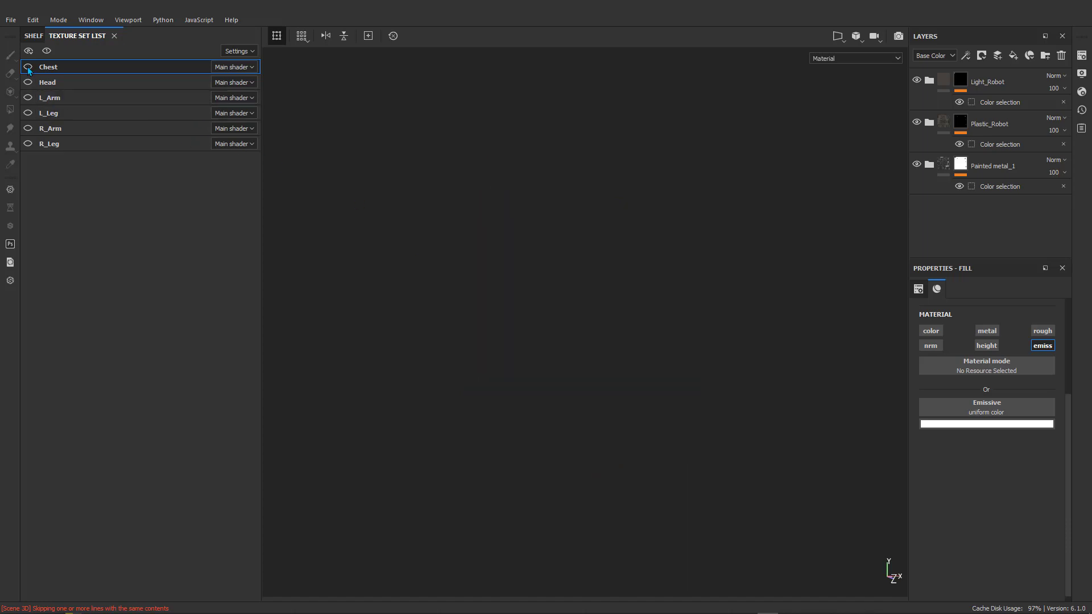
pyautogui.click(28, 97)
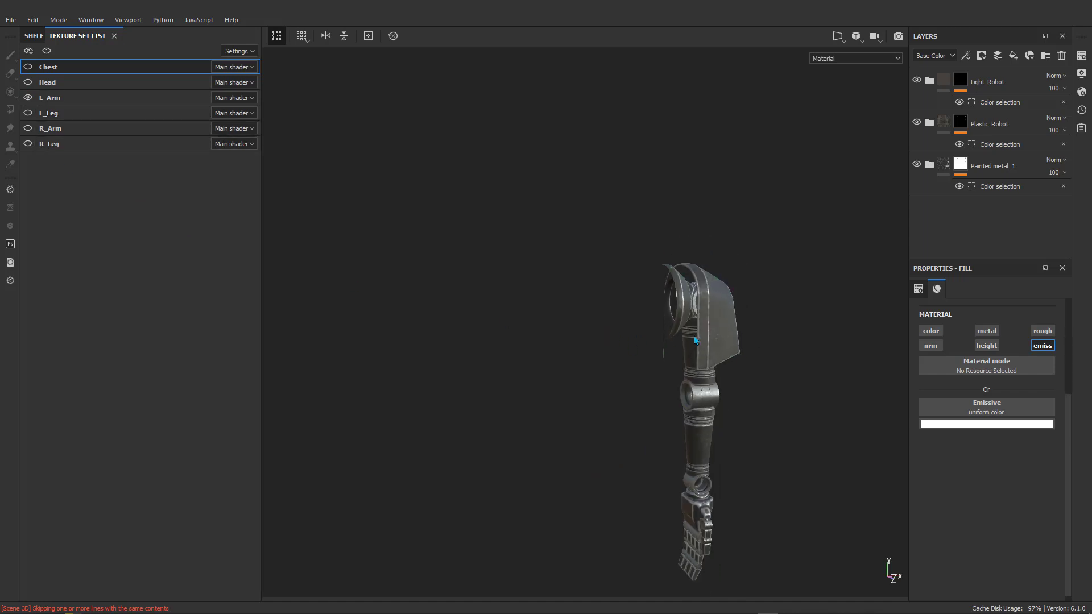
pyautogui.keyDown('alt'); pyautogui.moveTo(695, 340); pyautogui.dragTo(41, 529); pyautogui.keyUp('alt')
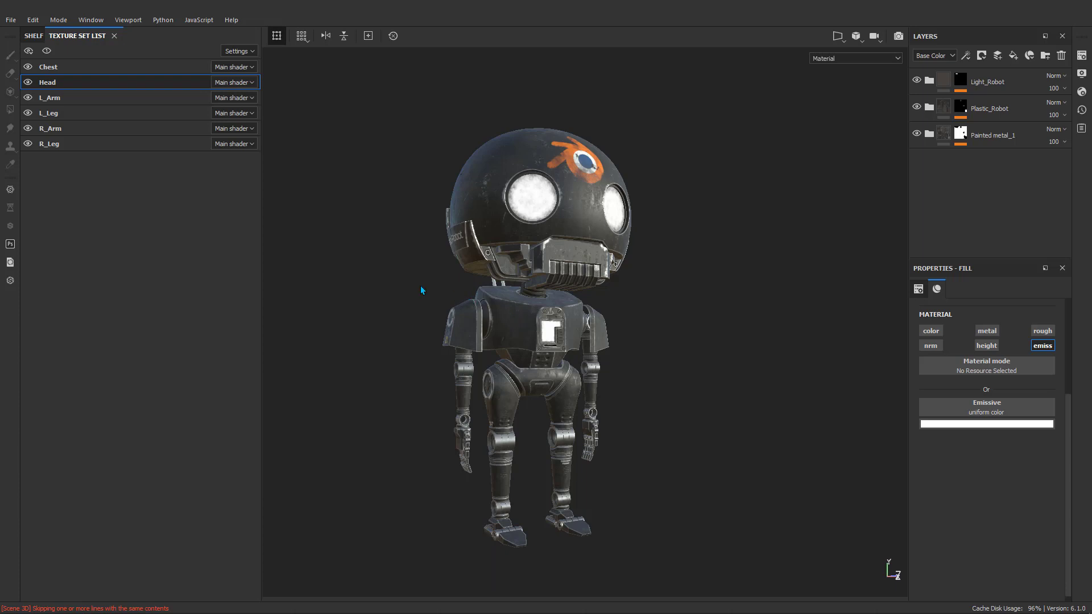
# Step: Open the texture export settings and exclude the Chest's $textureSet_Normal and $textureSet_Height maps, keeping Normal_OpenGL
pyautogui.click(11, 21)
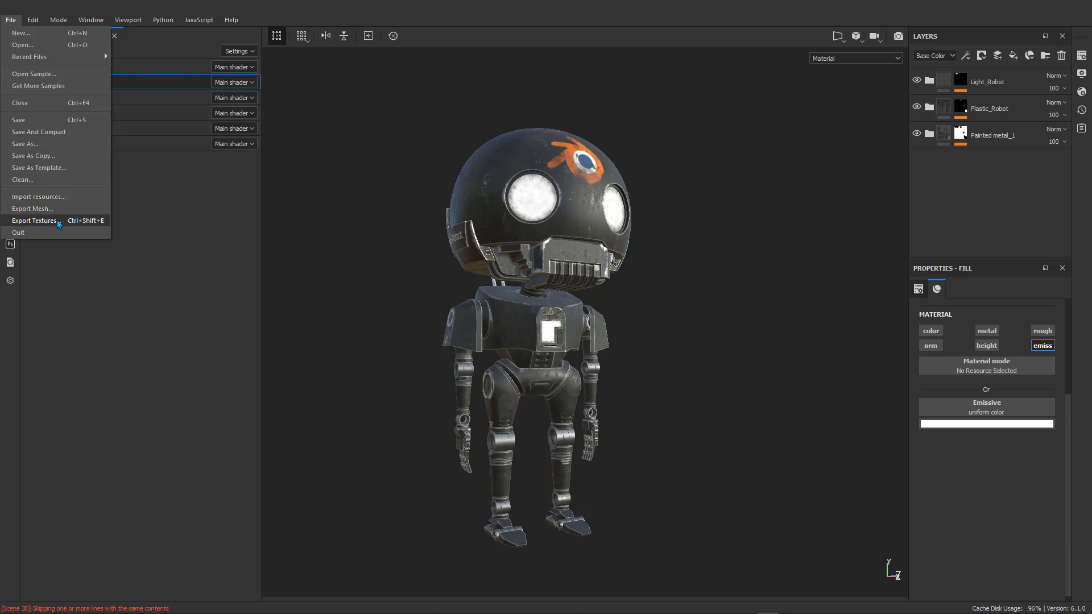
pyautogui.click(74, 221)
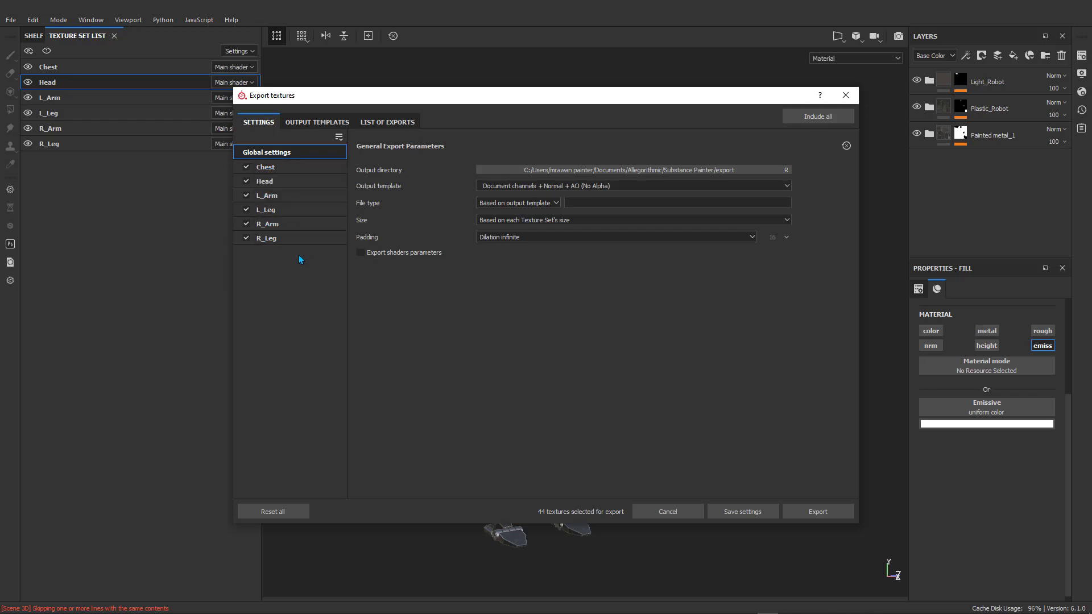
pyautogui.click(288, 168)
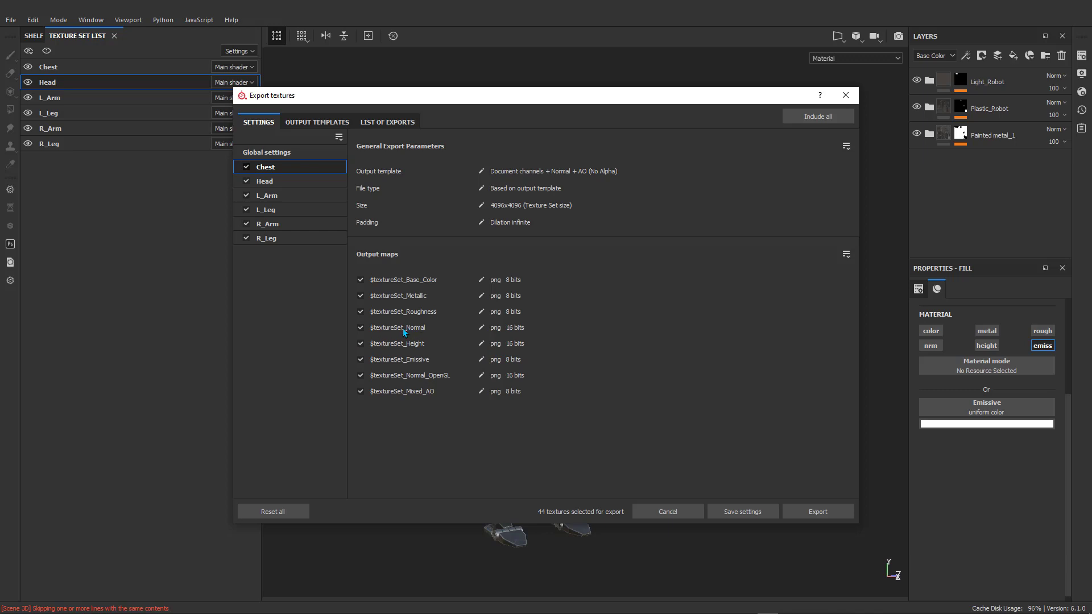
pyautogui.click(362, 328)
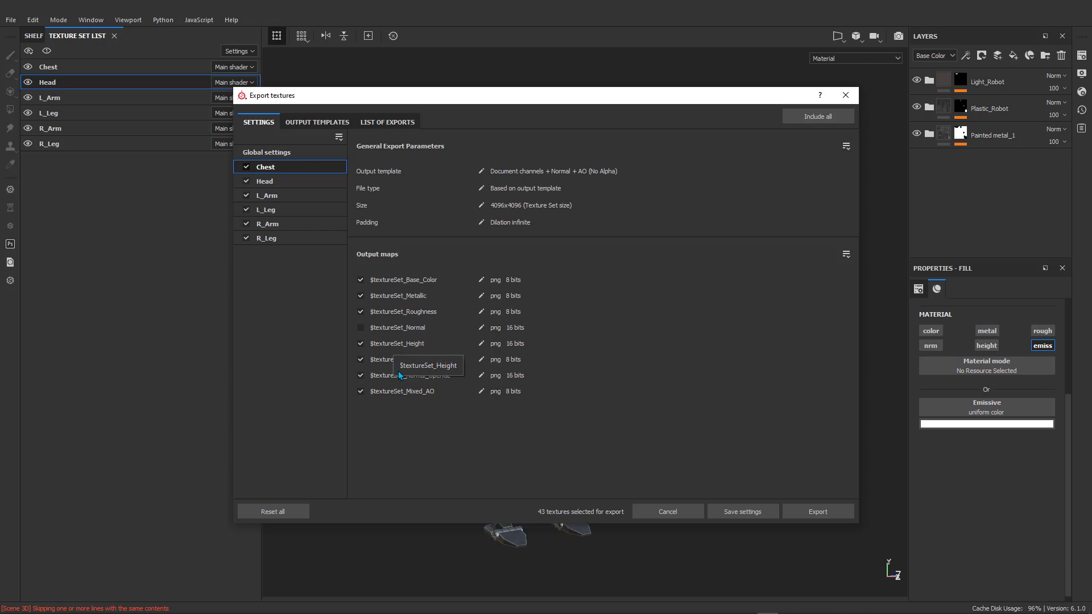
pyautogui.click(363, 344)
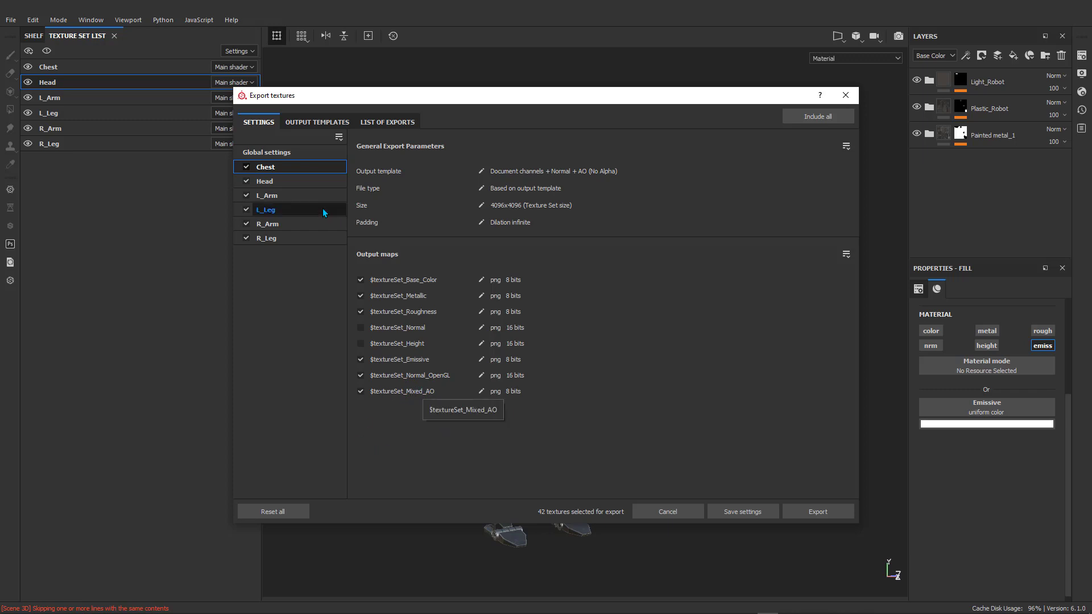
# Step: Exclude the $textureSet_Normal and $textureSet_Height output maps from the Head and L_Arm texture sets
pyautogui.click(281, 179)
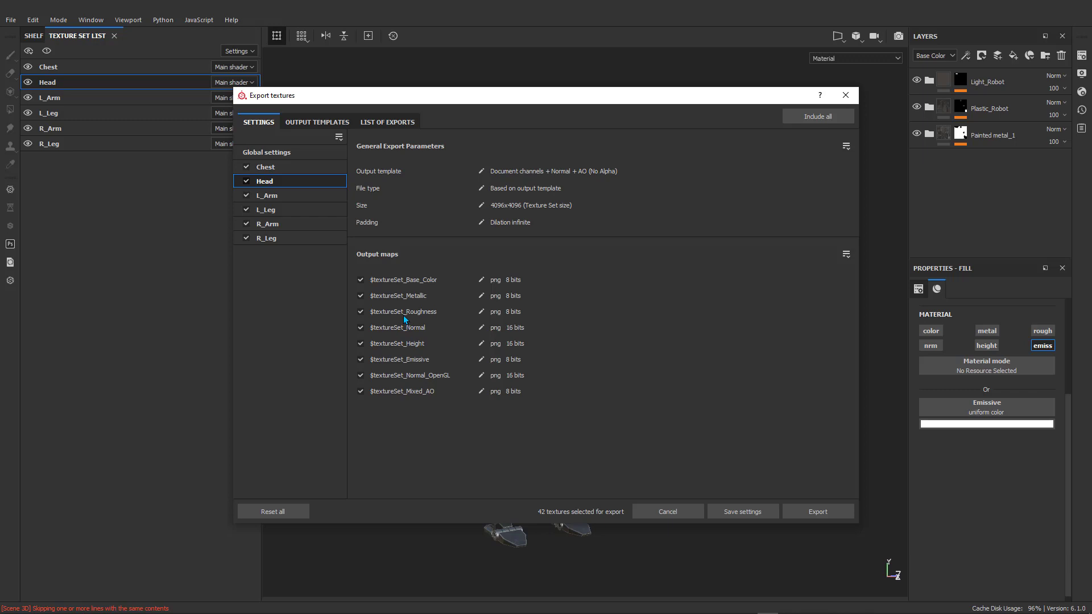
pyautogui.click(360, 328)
pyautogui.click(361, 344)
pyautogui.click(285, 196)
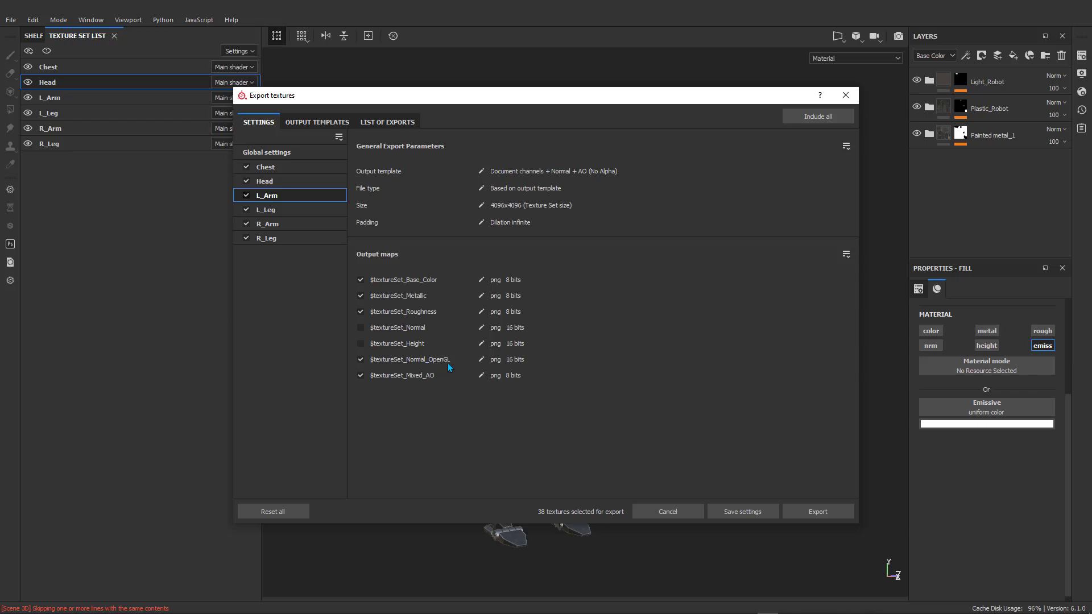
# Step: Exclude the $textureSet_Normal and $textureSet_Height output maps from the L_Leg, R_Arm and R_Leg texture sets
pyautogui.click(296, 213)
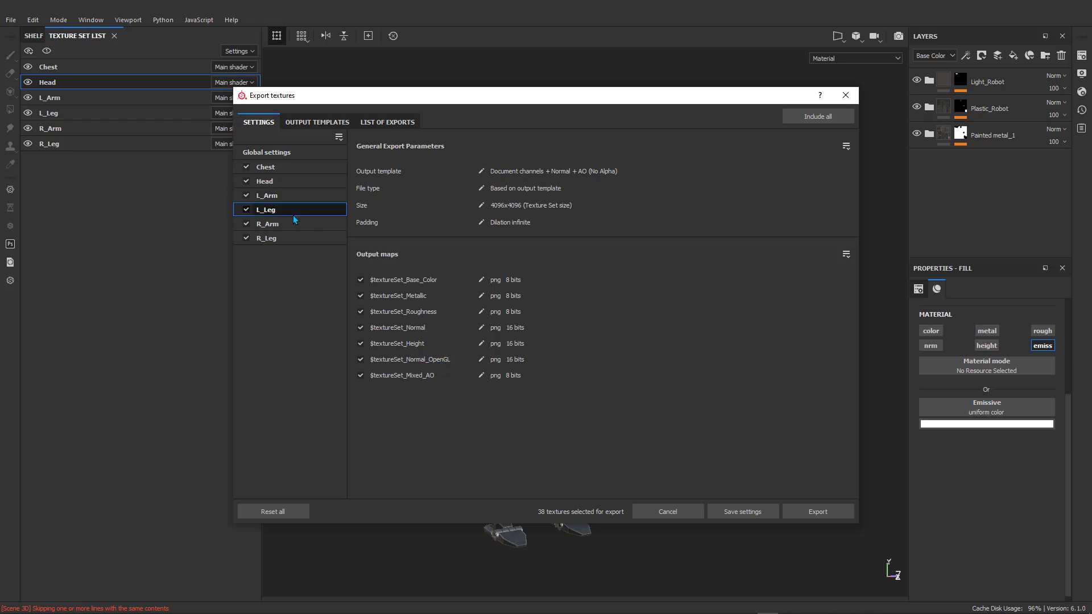
pyautogui.click(361, 328)
pyautogui.click(361, 344)
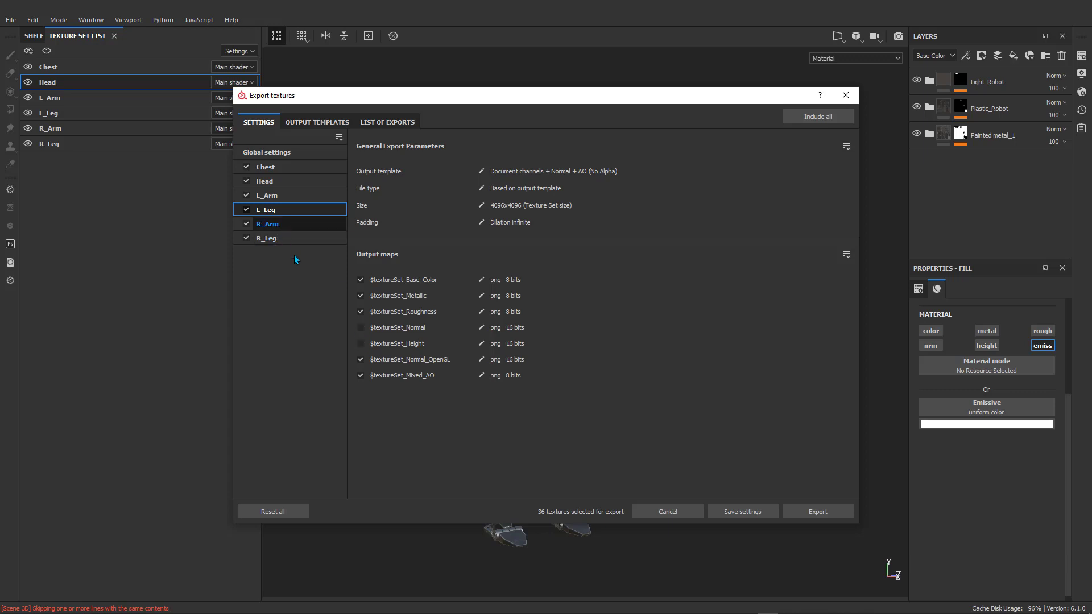
pyautogui.click(290, 223)
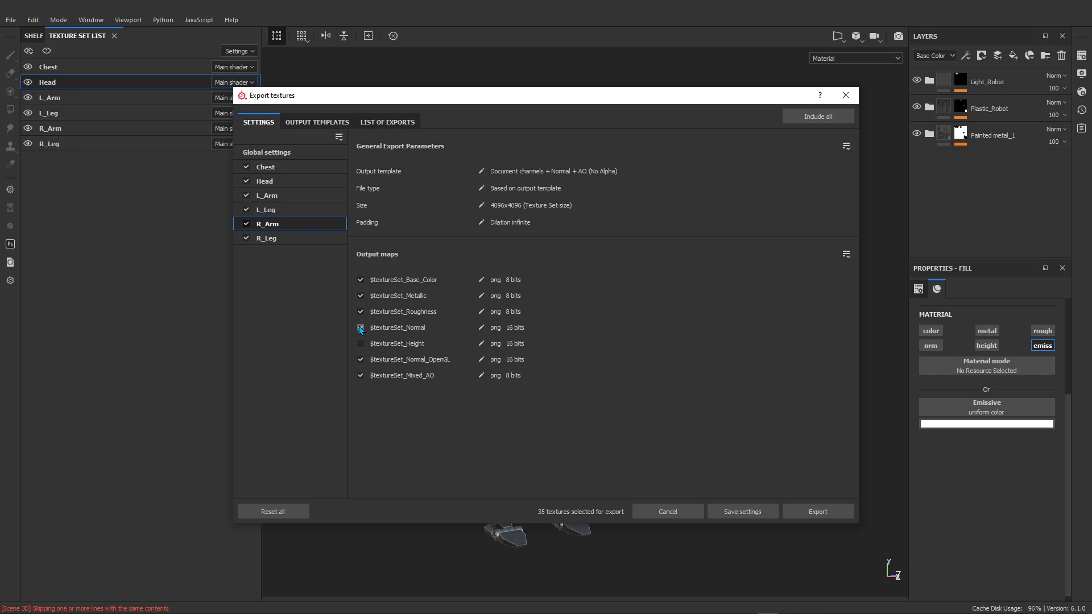
pyautogui.click(360, 328)
pyautogui.click(284, 239)
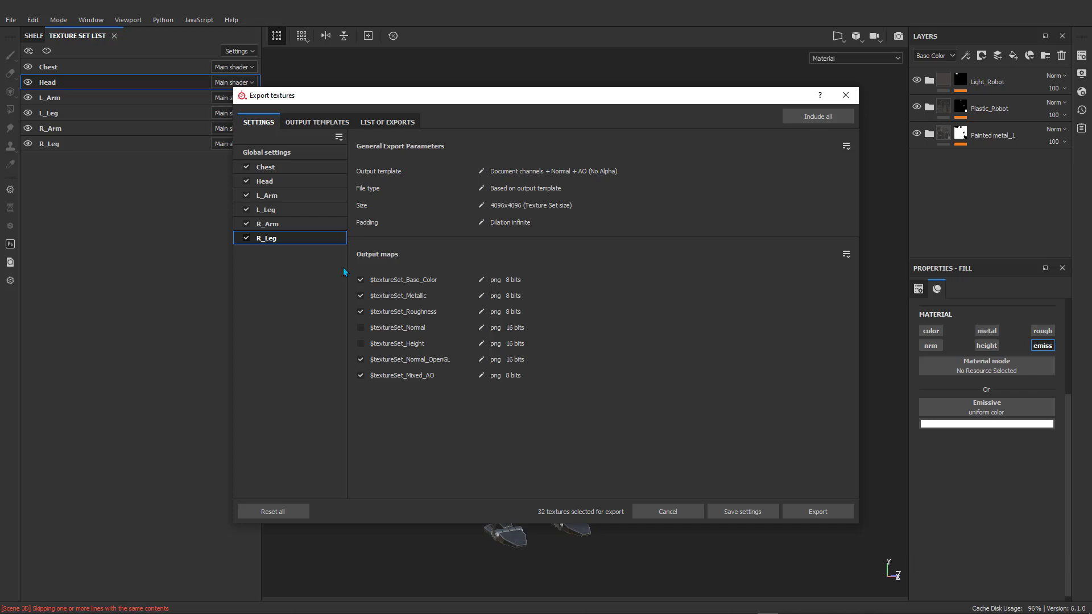
# Step: In the global export settings, set the output directory to a new folder named Textures inside the K_2so project folder
pyautogui.click(297, 153)
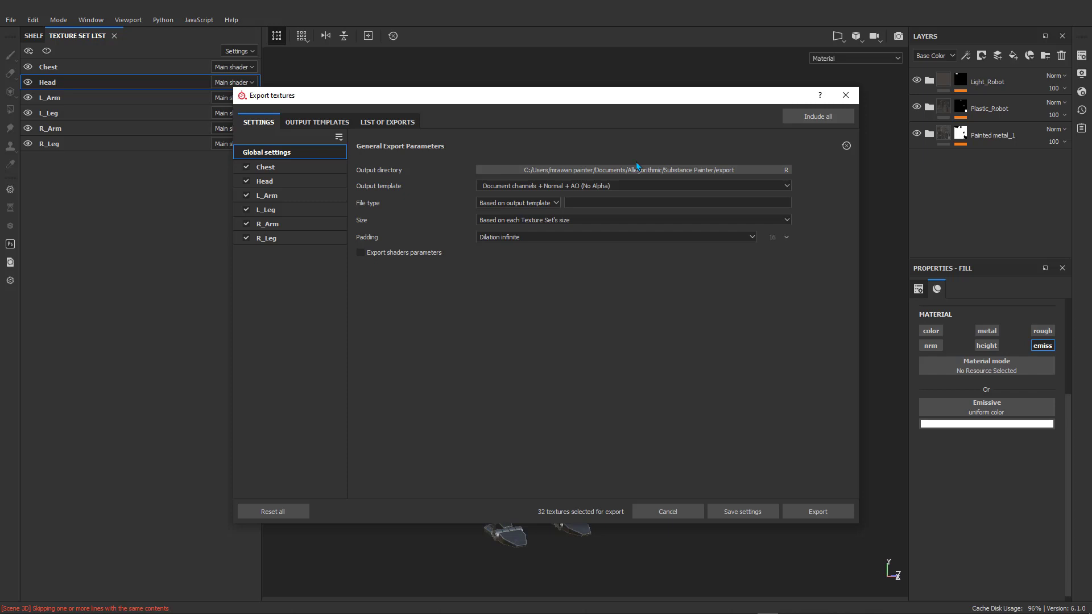
pyautogui.click(661, 169)
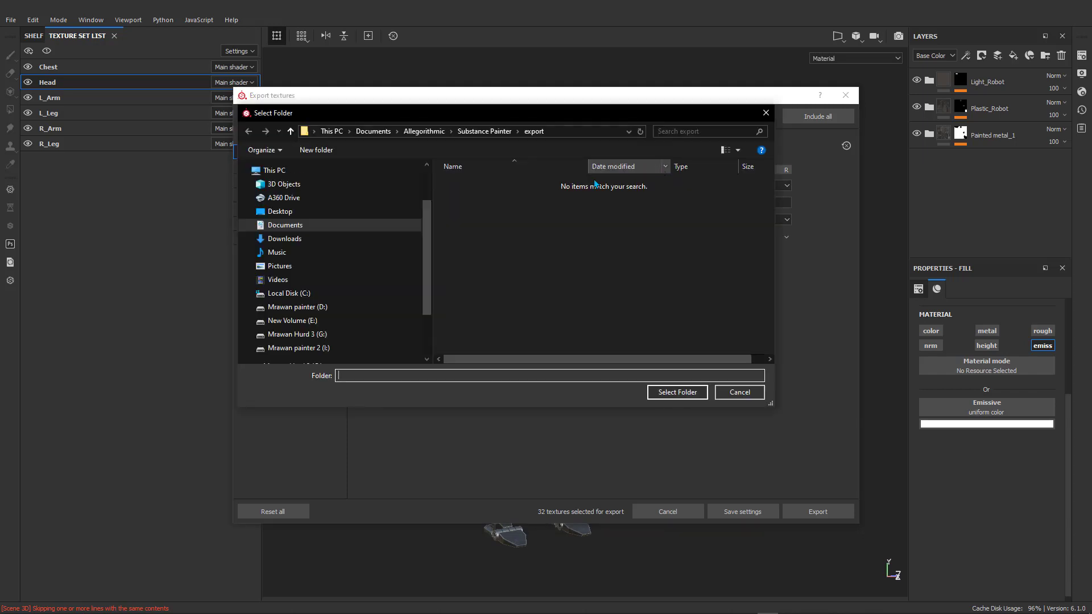
pyautogui.scroll(2, 425, 257)
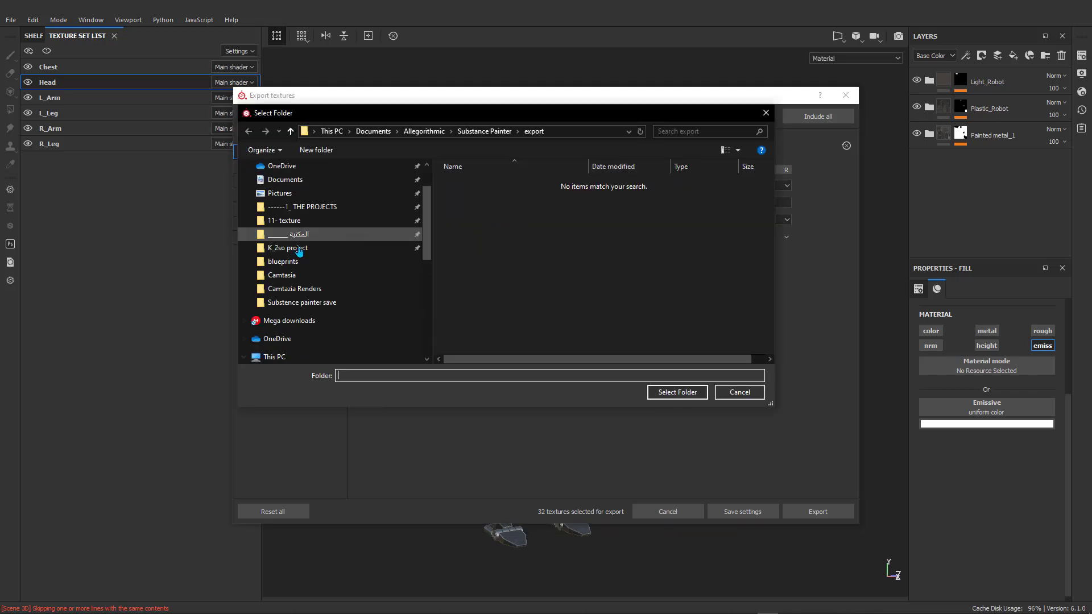
pyautogui.click(288, 247)
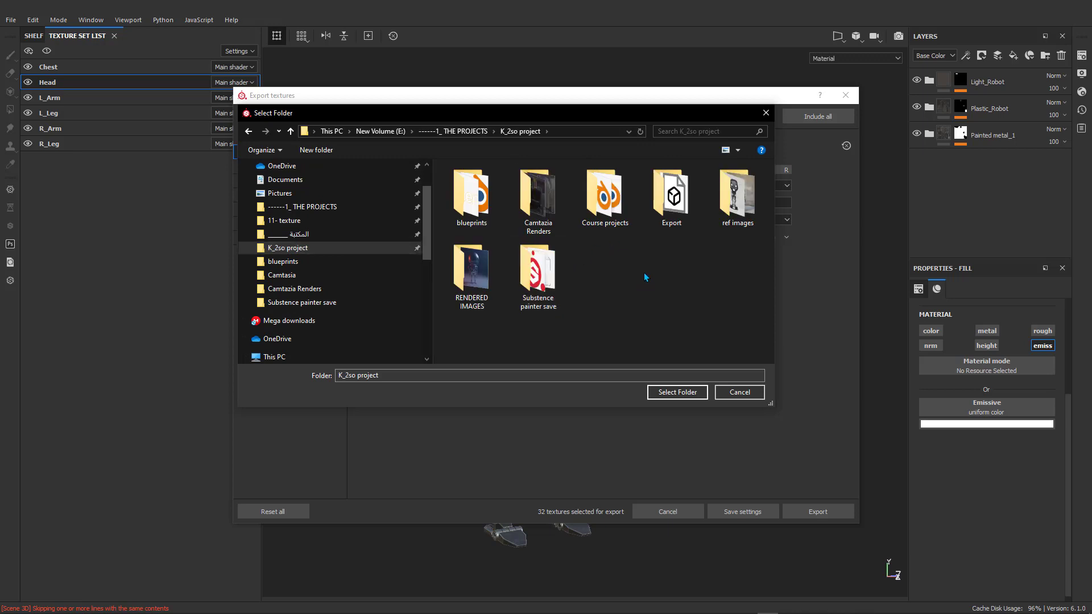
pyautogui.hotkey('ctrl', 'shift', 'n')
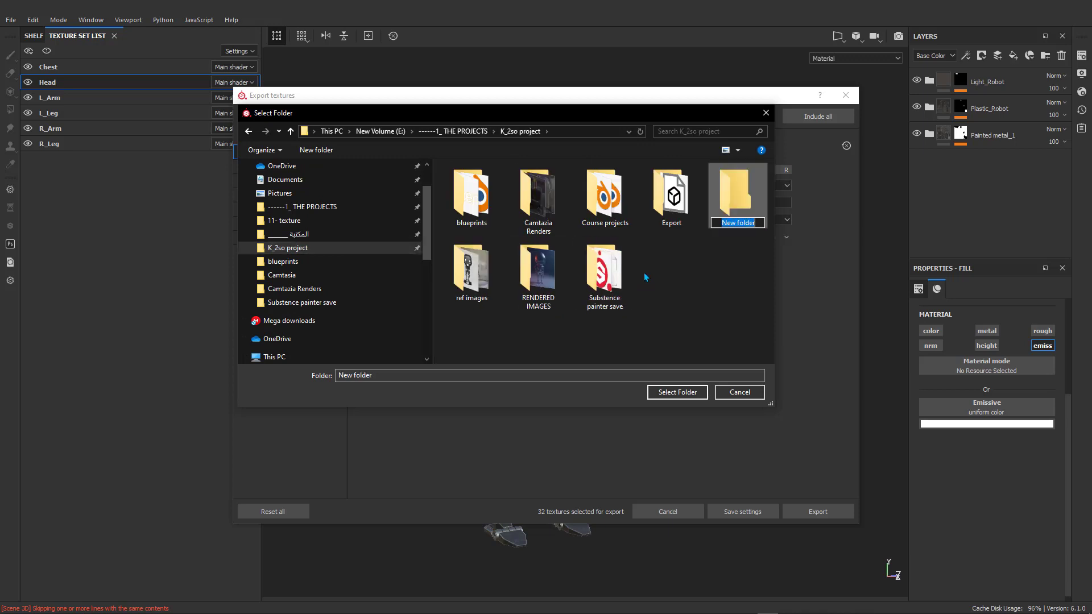
pyautogui.write('Textures')
pyautogui.press('Return')
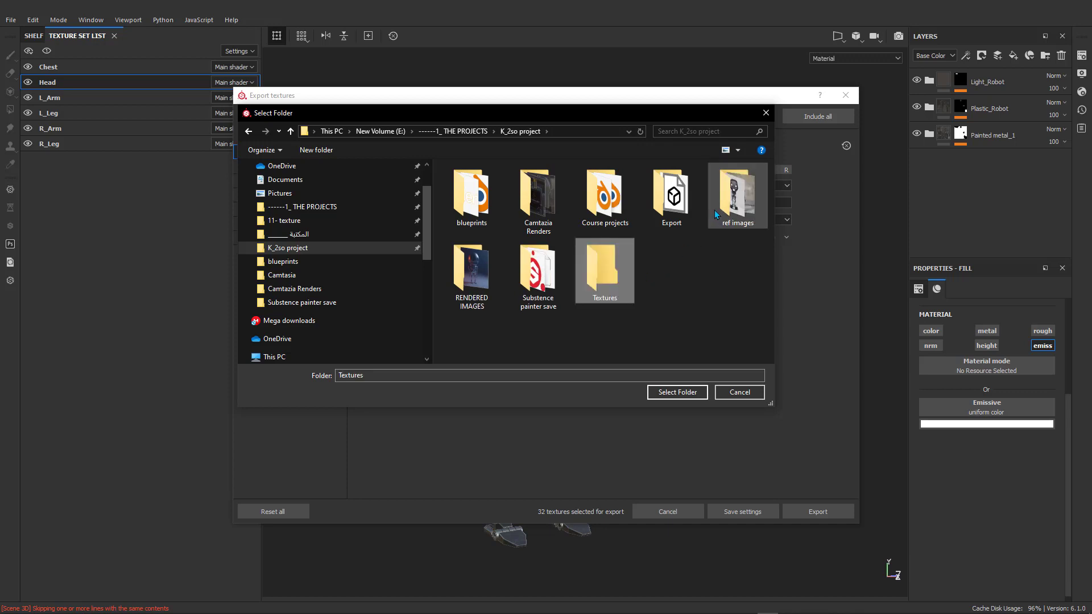
pyautogui.doubleClick(617, 280)
pyautogui.click(701, 393)
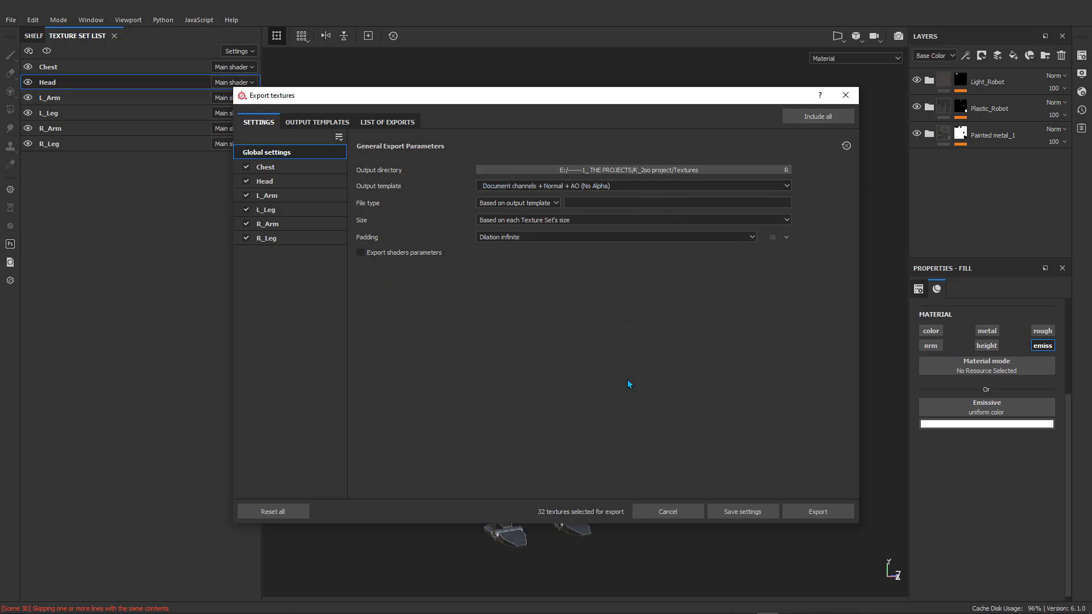
# Step: Export the selected maps of all six texture sets and review the list of exports
pyautogui.click(815, 512)
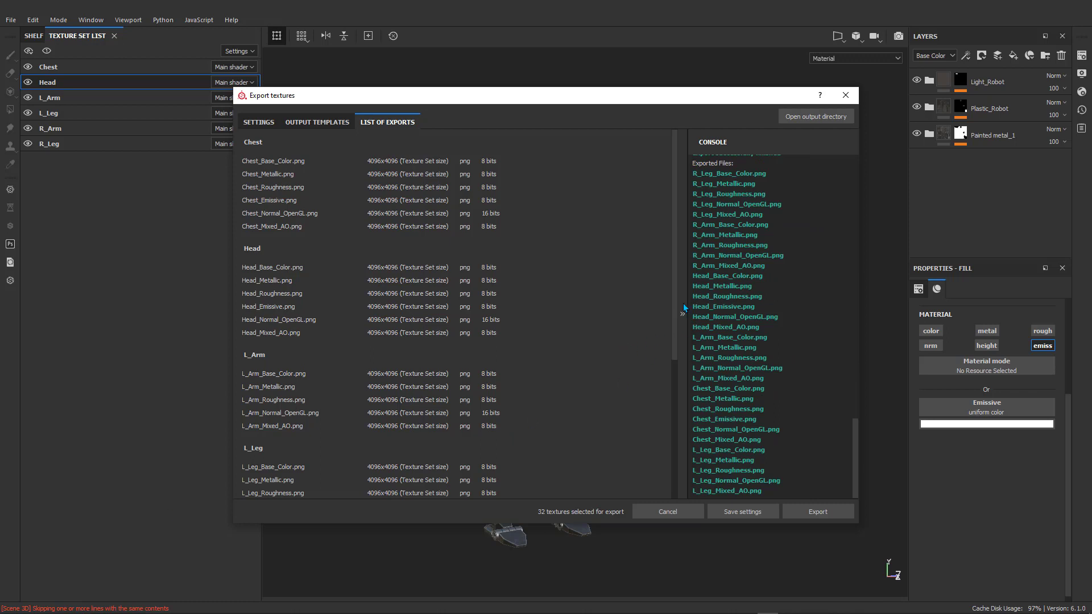
pyautogui.moveTo(675, 310); pyautogui.dragTo(660, 233)
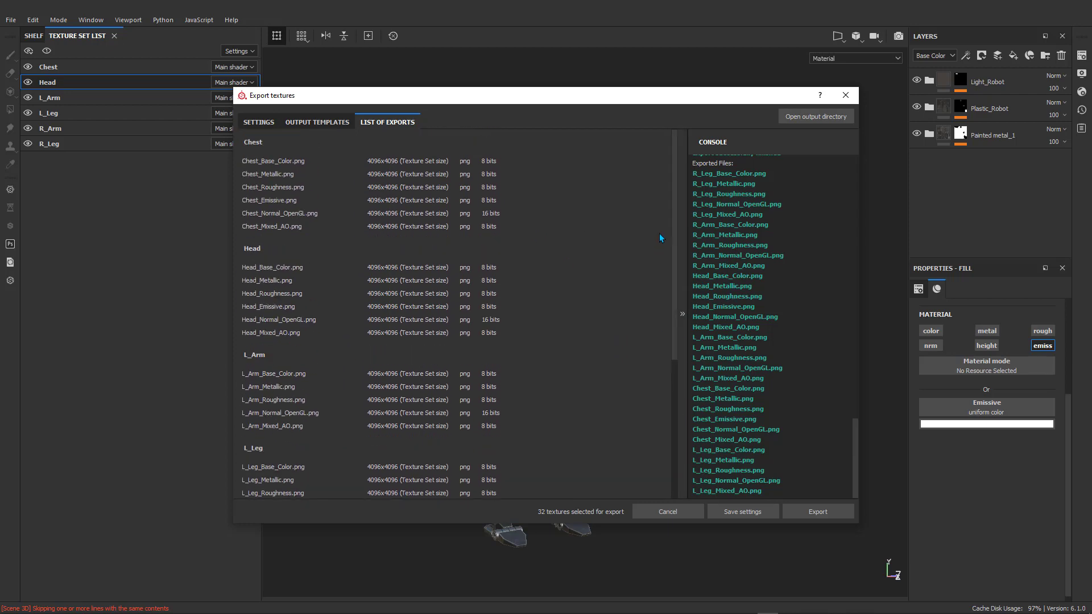